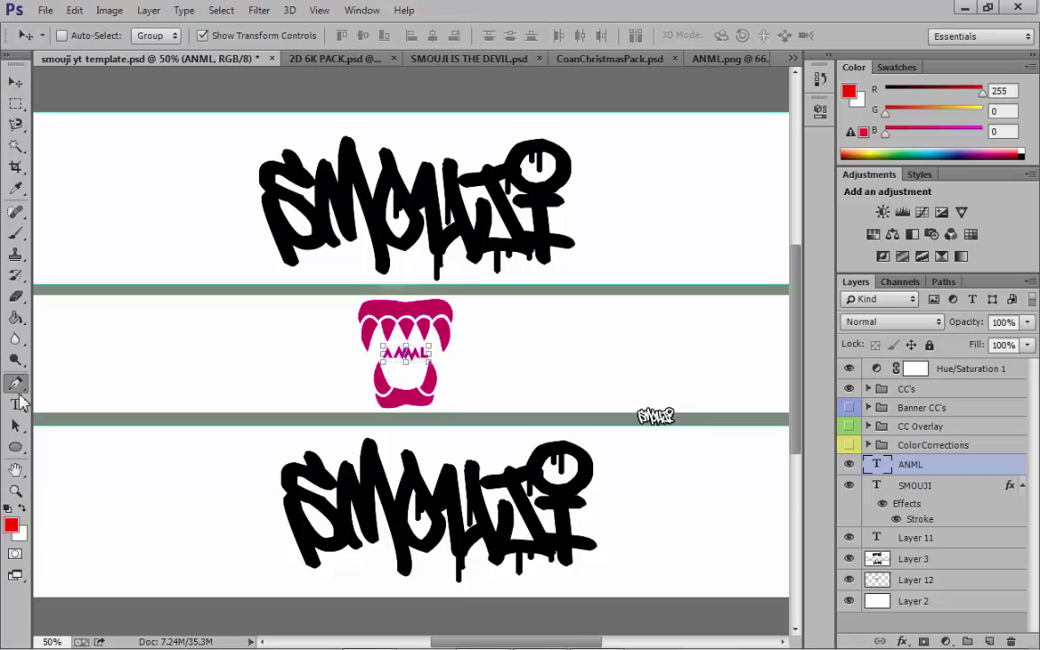
Set the font of the ANML text on the banner to Mesa Grande.
click(16, 404)
click(177, 36)
click(350, 149)
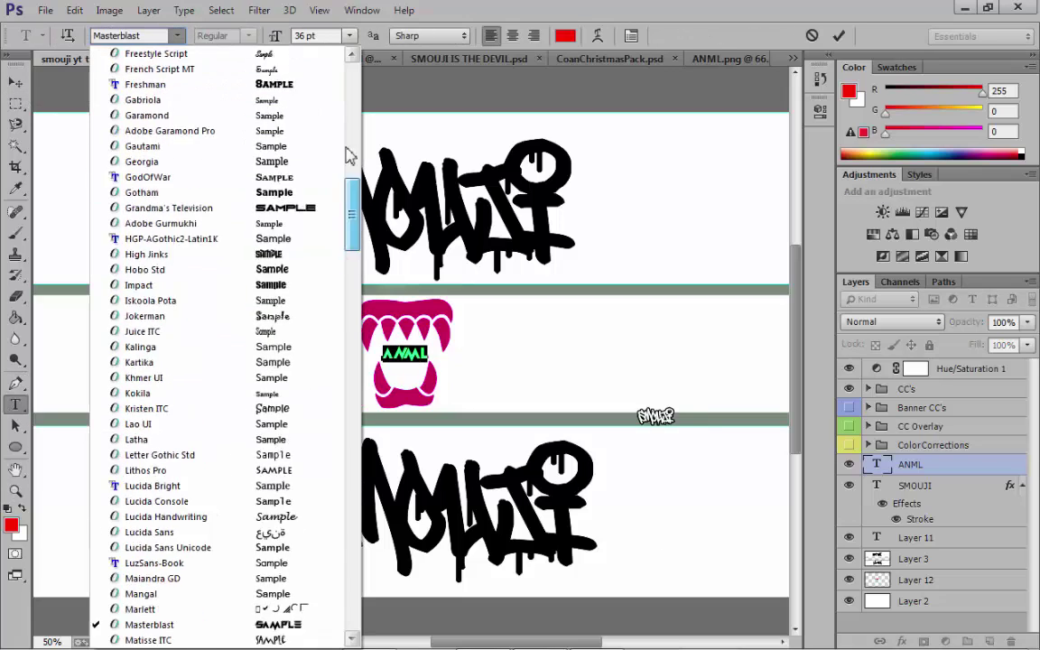
click(350, 146)
drag(353, 140, 353, 152)
click(281, 260)
click(177, 35)
scroll(271, 162, up, 12)
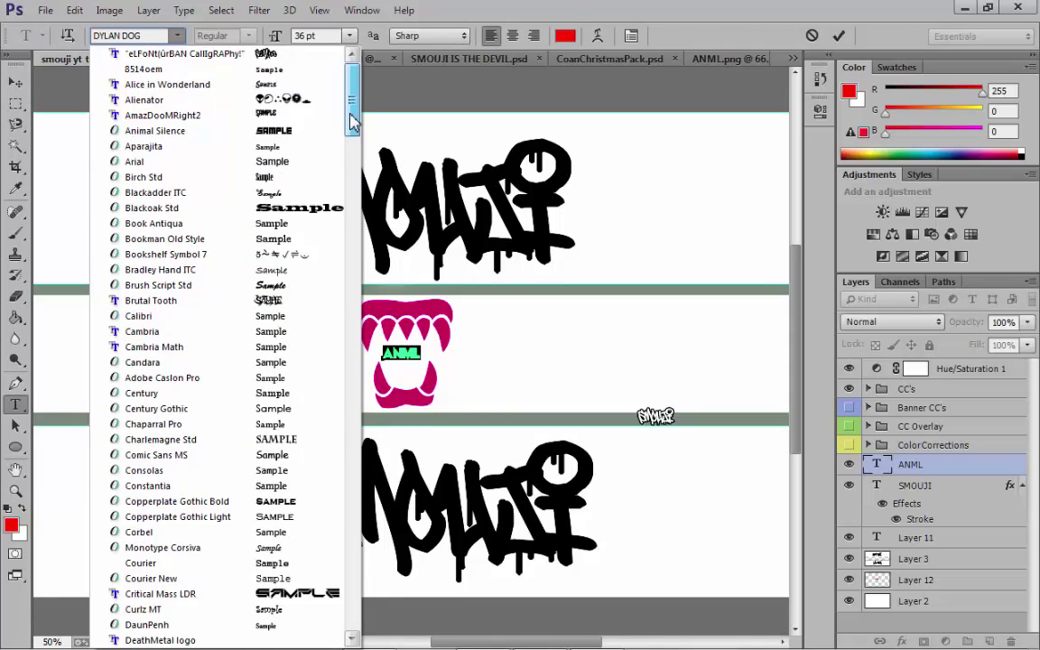
scroll(301, 174, down, 20)
click(311, 579)
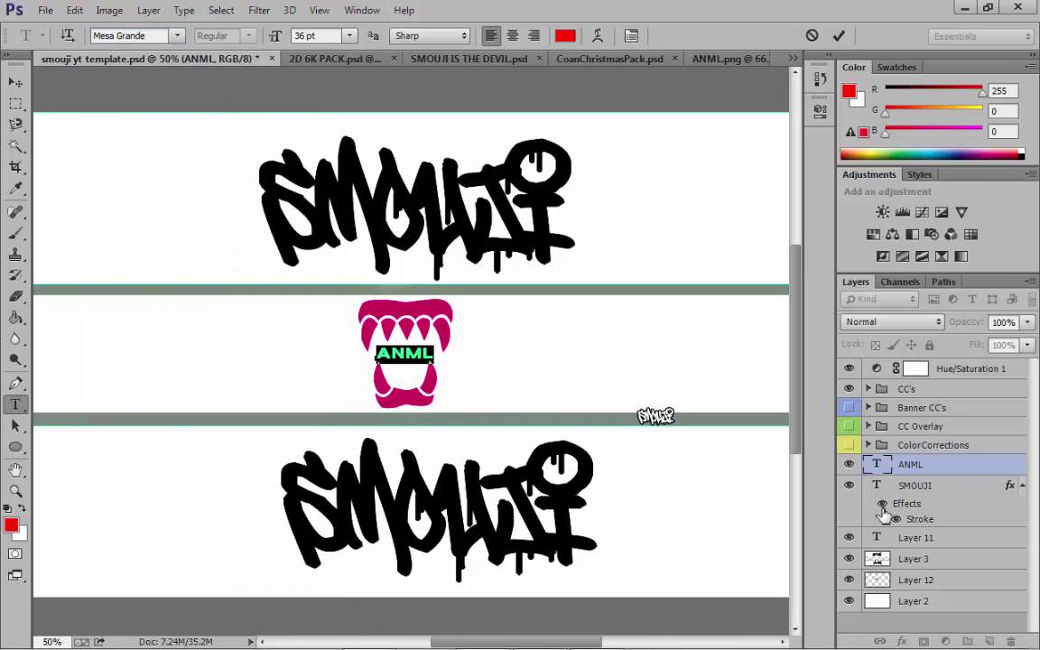
Commit the text and reorder the layers so that ANML sits below Layer 3.
click(928, 467)
drag(928, 563, 928, 560)
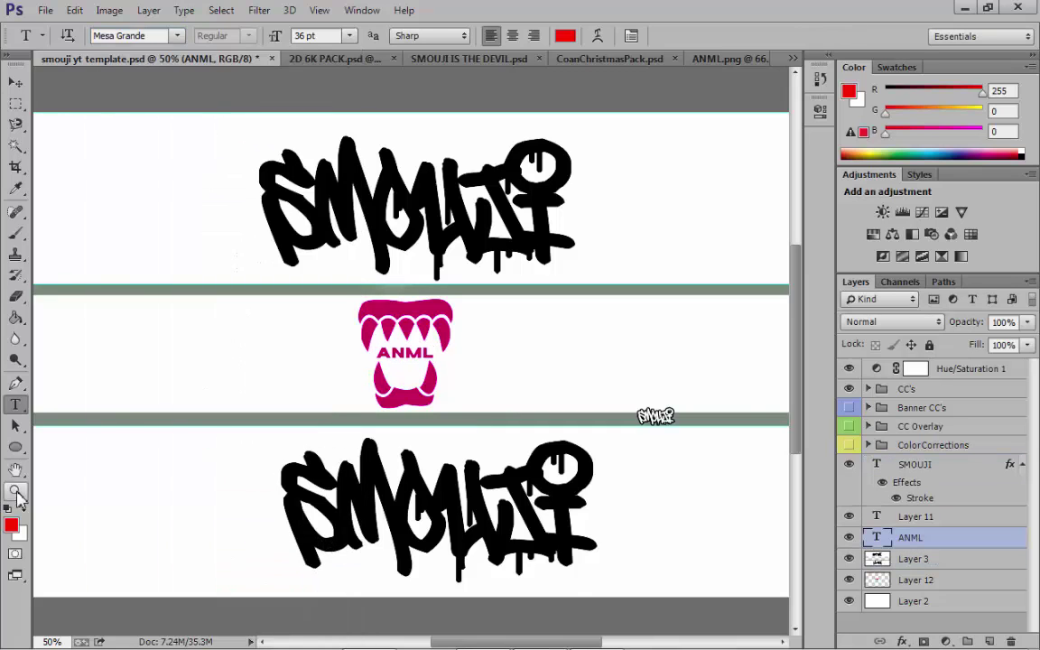
click(16, 492)
click(411, 347)
click(17, 104)
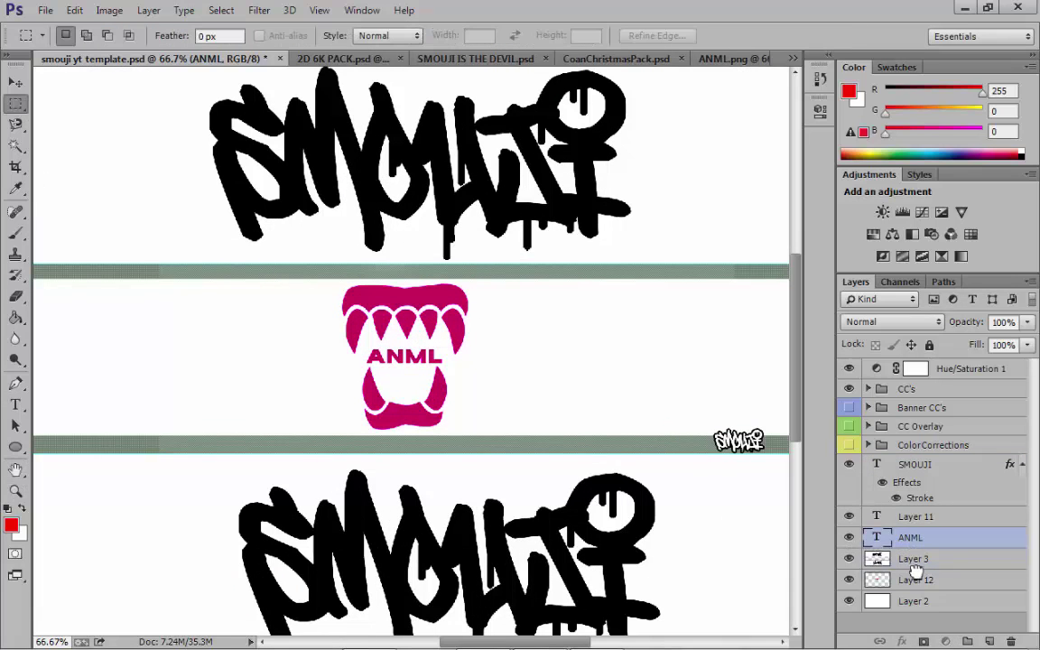
drag(916, 571, 916, 571)
Delete Layer 11 and rasterize the ANML text layer.
click(915, 518)
key(Delete)
right_click(919, 539)
click(644, 193)
Add a new layer above Layer 2, fill it with red and set its opacity to 21%.
click(907, 582)
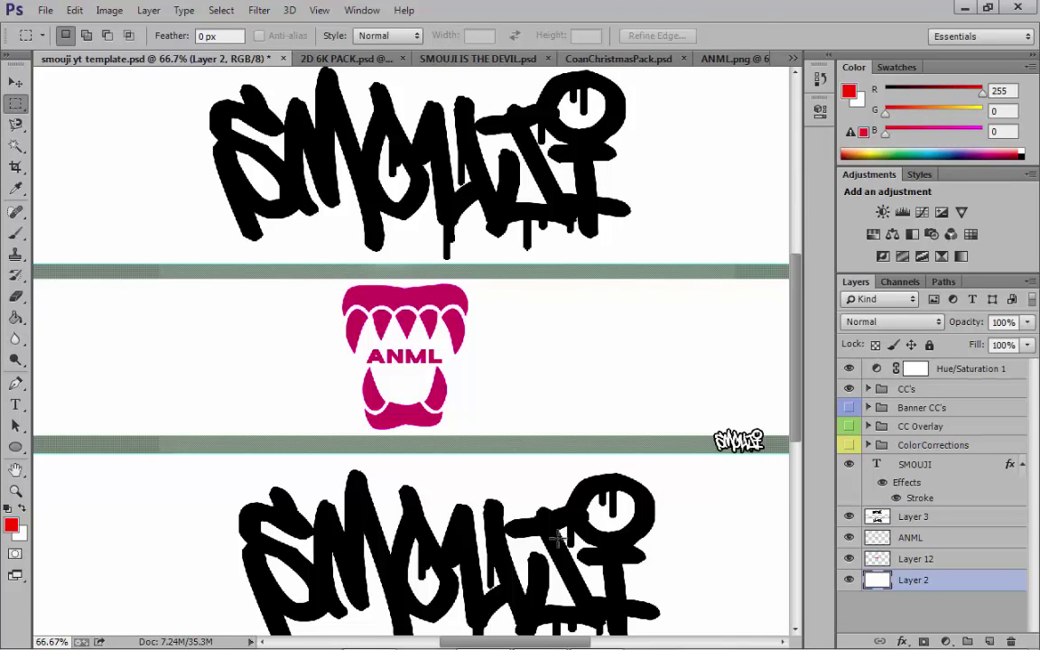
click(990, 642)
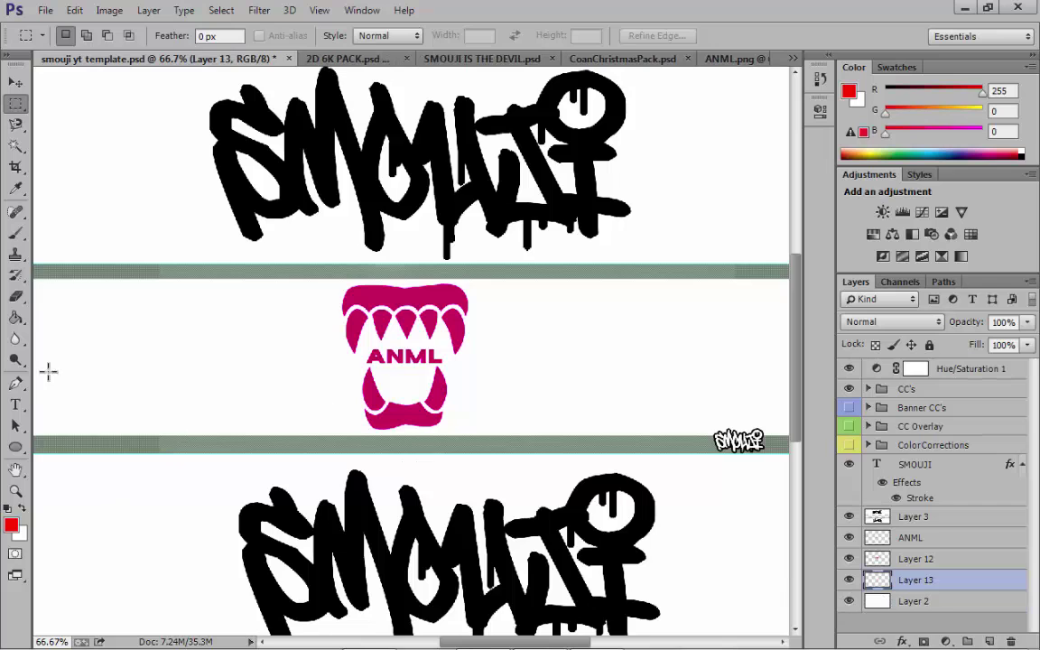
click(16, 323)
click(587, 427)
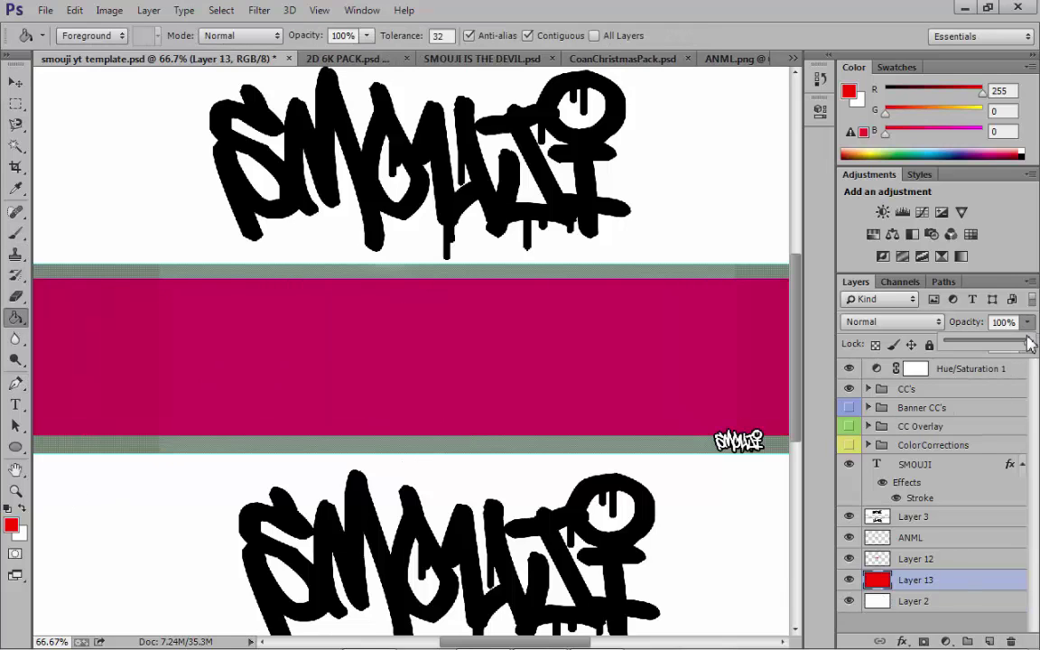
drag(978, 352, 948, 348)
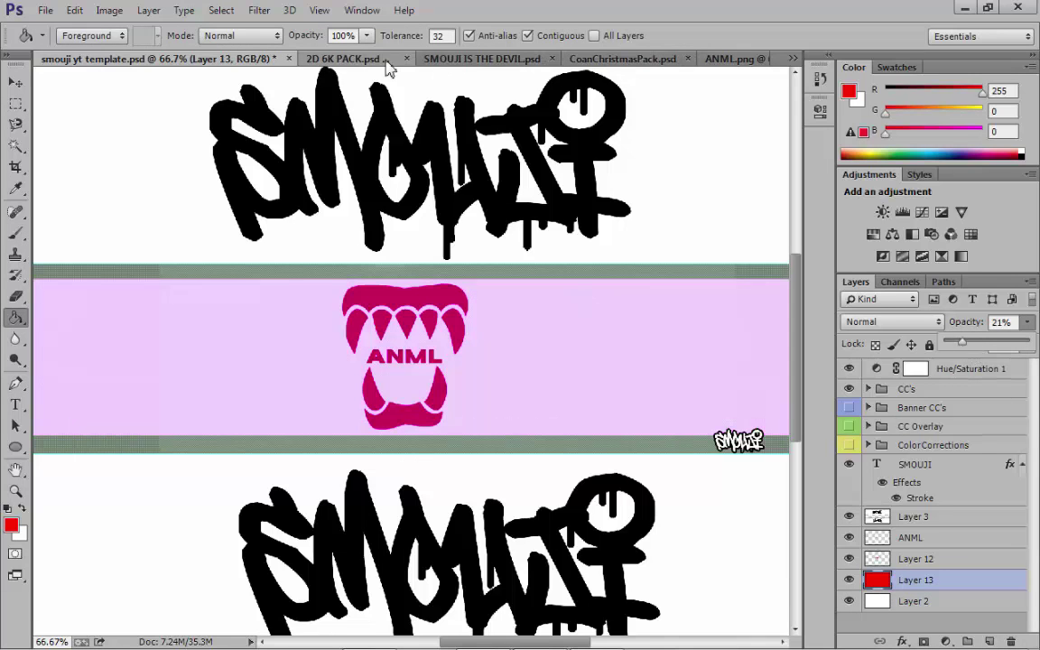
Copy the SesO Grunge texture from 2D 6K PACK.psd into the template and place it over the banner's left end.
click(348, 58)
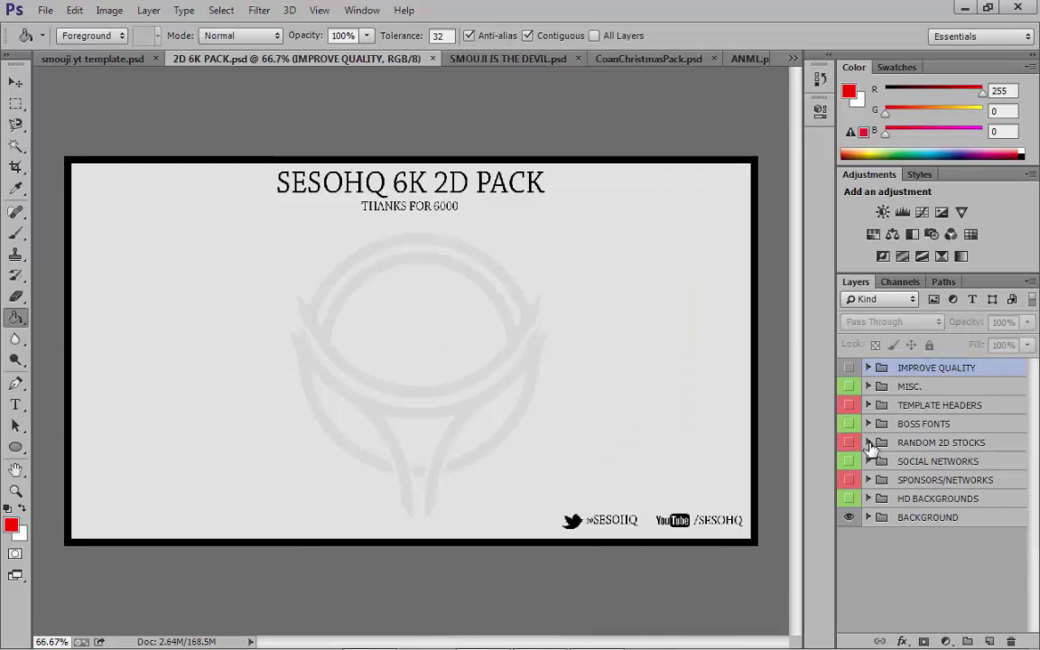
click(869, 442)
click(849, 526)
click(937, 527)
click(16, 83)
drag(199, 223, 149, 363)
drag(494, 643, 460, 643)
drag(295, 376, 142, 379)
drag(472, 643, 440, 643)
Duplicate the SesO Grunge layer and place the copy over the middle of the banner.
drag(355, 371, 580, 358)
right_click(918, 583)
click(691, 118)
click(686, 193)
scroll(475, 631, right, 5)
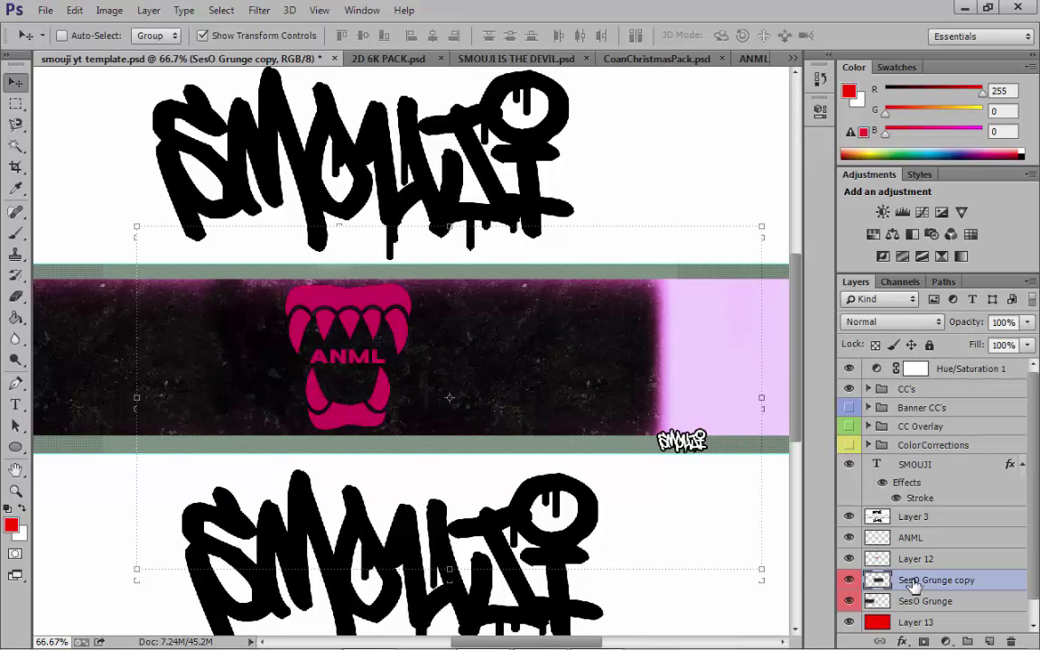
Duplicate the SesO Grunge copy layer and position the duplicate to cover the banner's right end.
right_click(914, 585)
click(758, 89)
click(670, 191)
drag(499, 353, 797, 360)
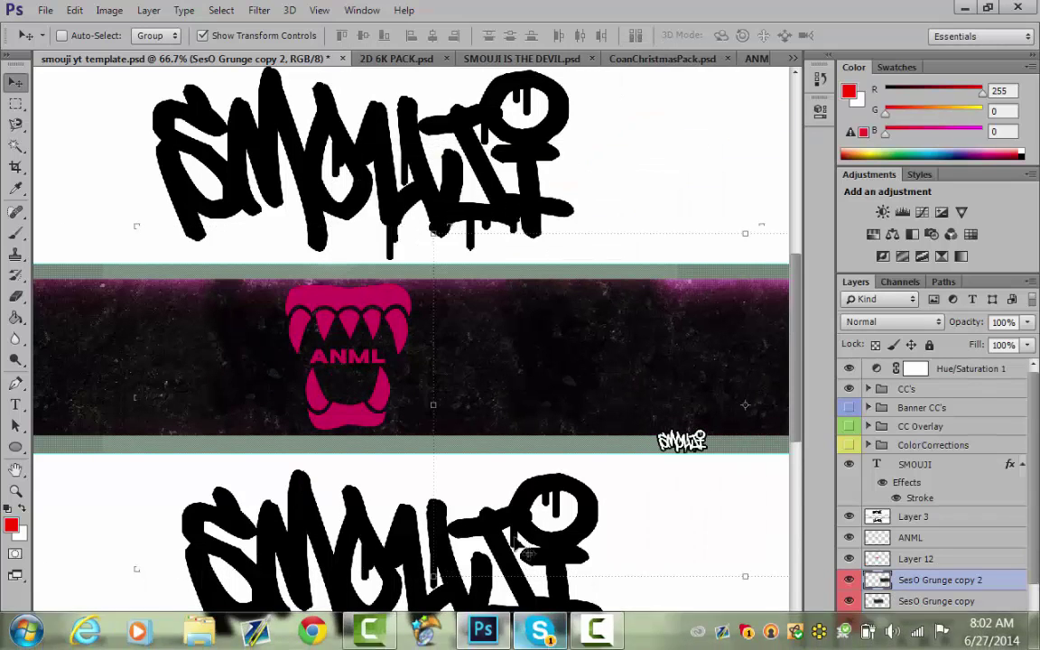
drag(489, 642, 544, 642)
drag(458, 340, 489, 332)
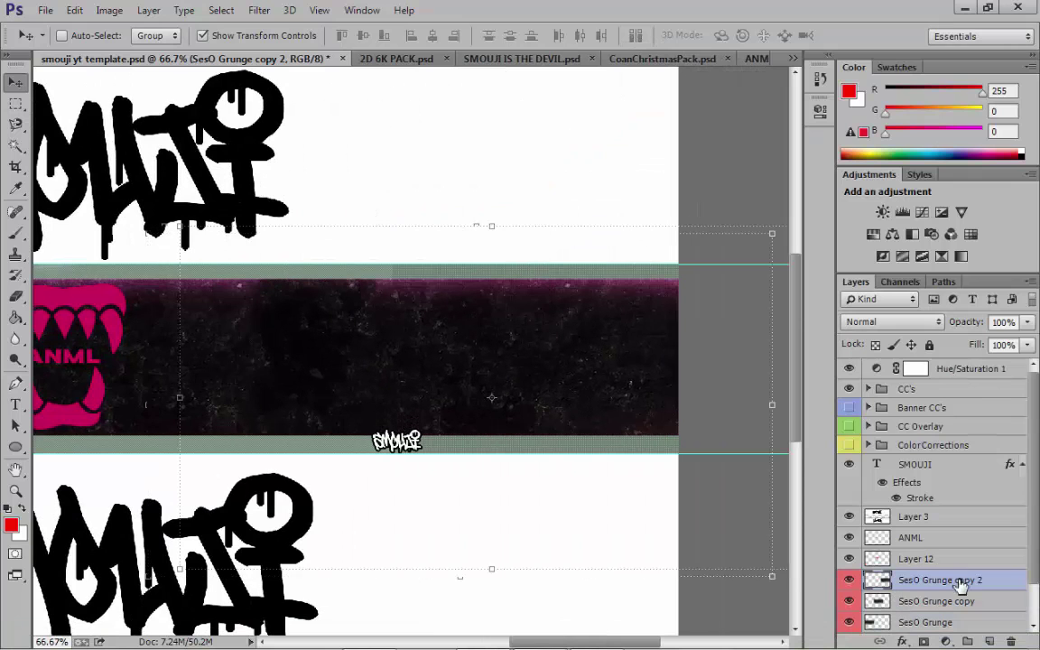
Merge the three SesO Grunge layers into one layer.
right_click(960, 585)
key(Escape)
scroll(947, 592, down, 1)
shift+click(947, 589)
key(ctrl+e)
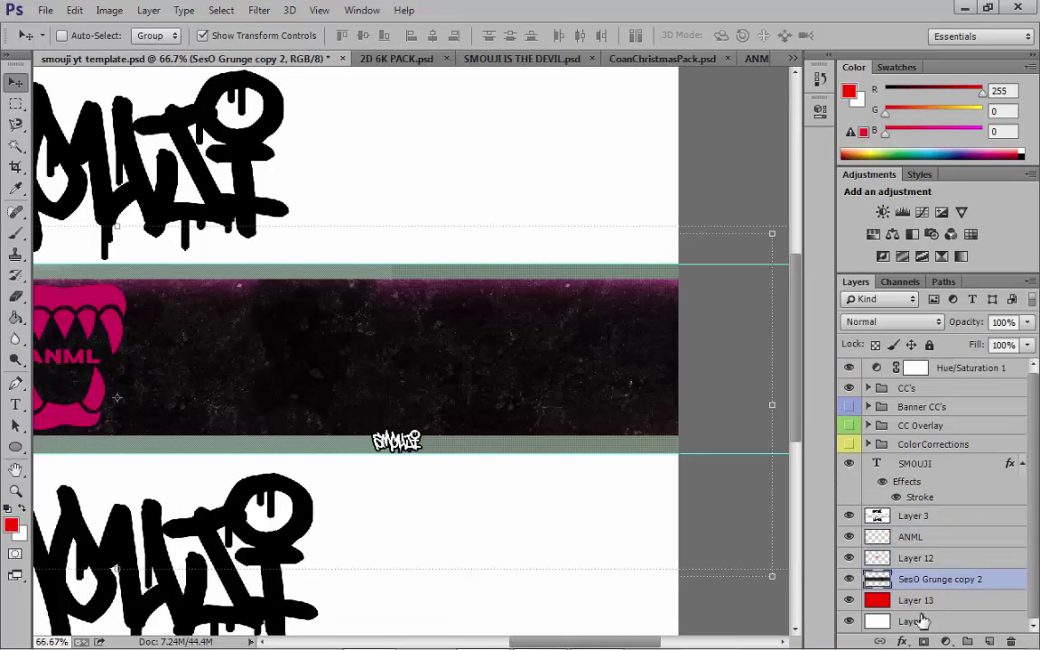
Set the foreground color to black and fill the white background Layer 2 with it.
click(921, 620)
click(12, 526)
click(515, 400)
click(882, 187)
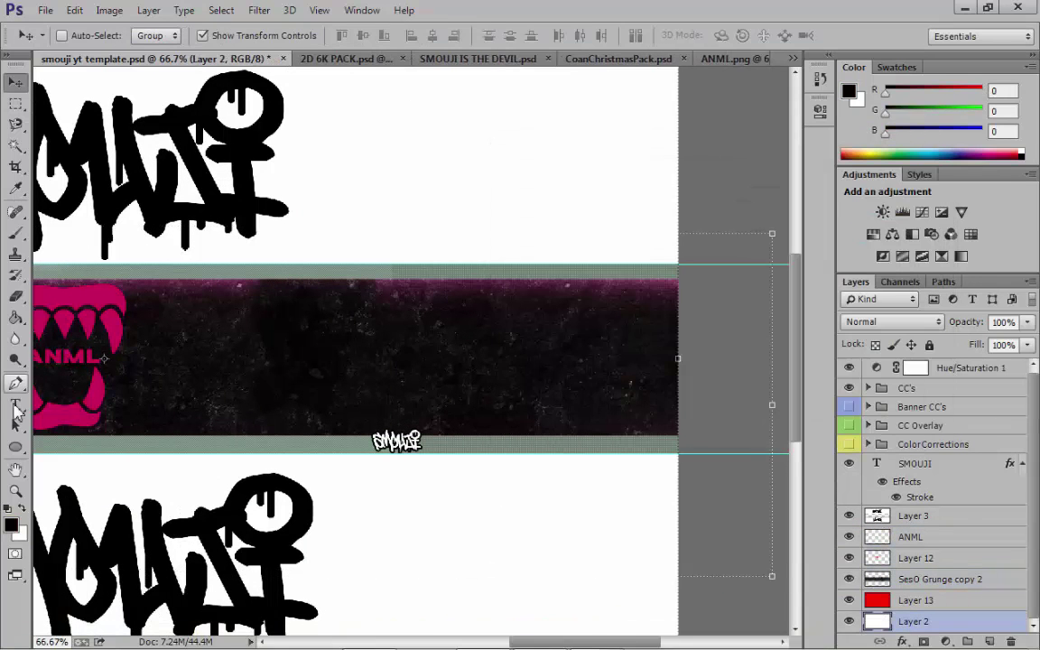
click(20, 316)
click(337, 330)
drag(594, 641, 545, 642)
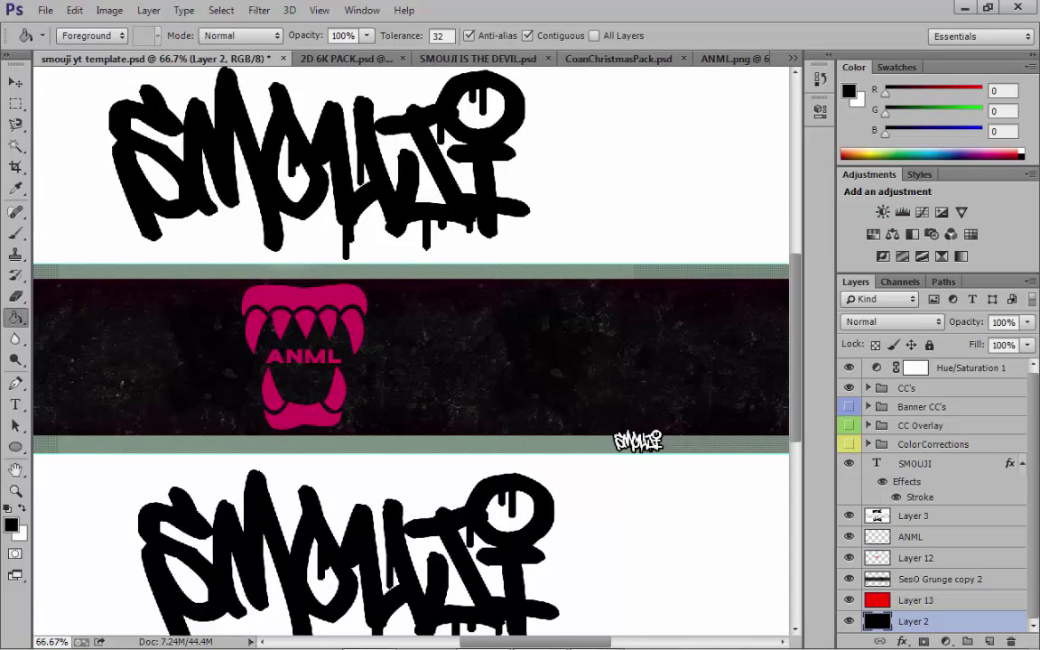
Set the opacity of red Layer 13 to 53% and of the merged SesO Grunge layer to 91%.
click(1027, 323)
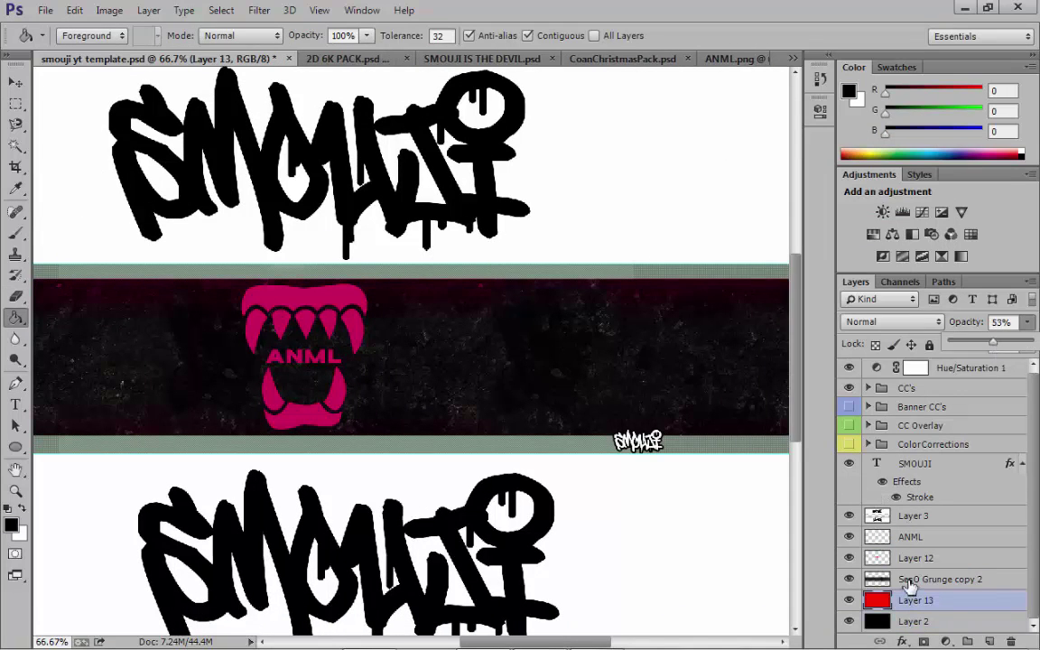
click(909, 585)
drag(1027, 322, 993, 351)
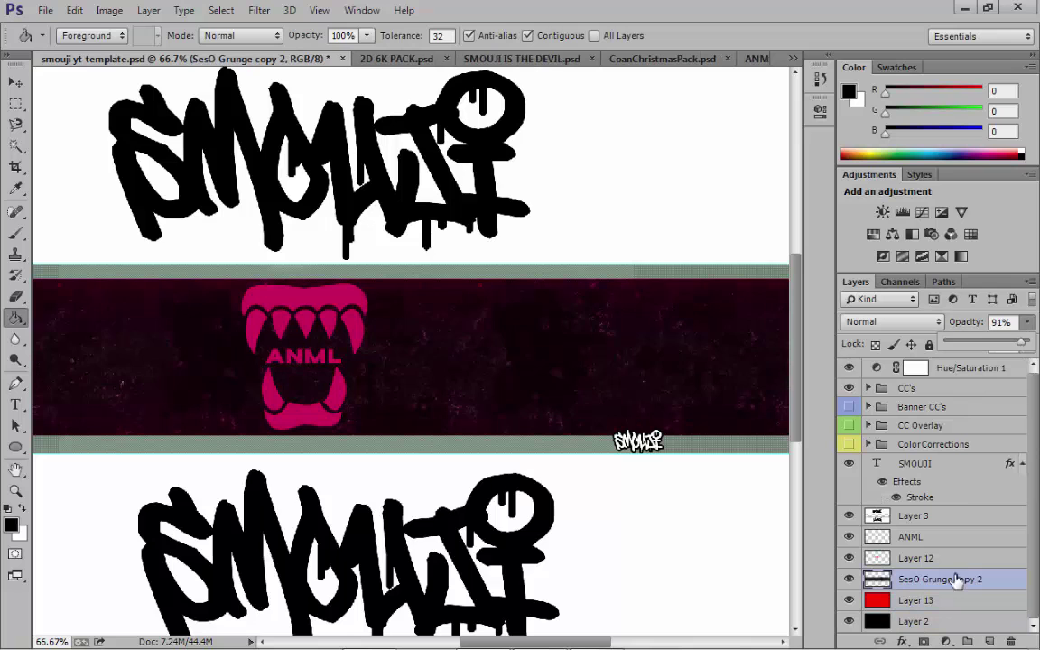
Compare the banner with and without the My Fav color correction in the CC's group.
click(868, 389)
click(848, 575)
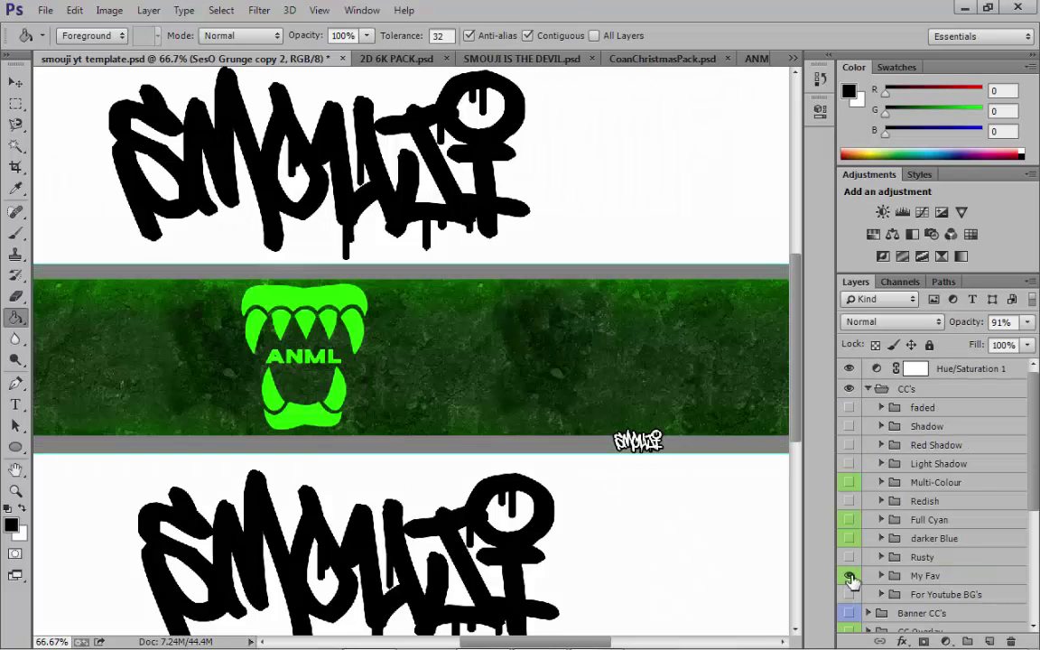
click(848, 575)
Add a white Stroke effect around the ANML lettering.
scroll(1035, 495, down, 5)
click(910, 534)
click(901, 641)
click(893, 471)
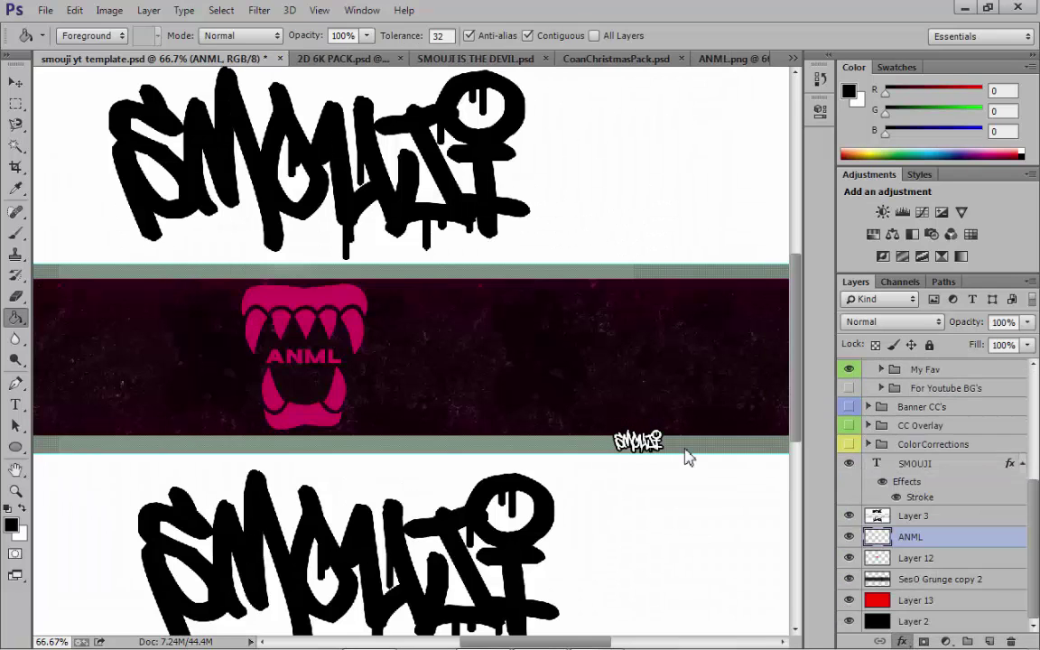
click(737, 253)
drag(594, 306, 449, 162)
click(850, 190)
click(1011, 110)
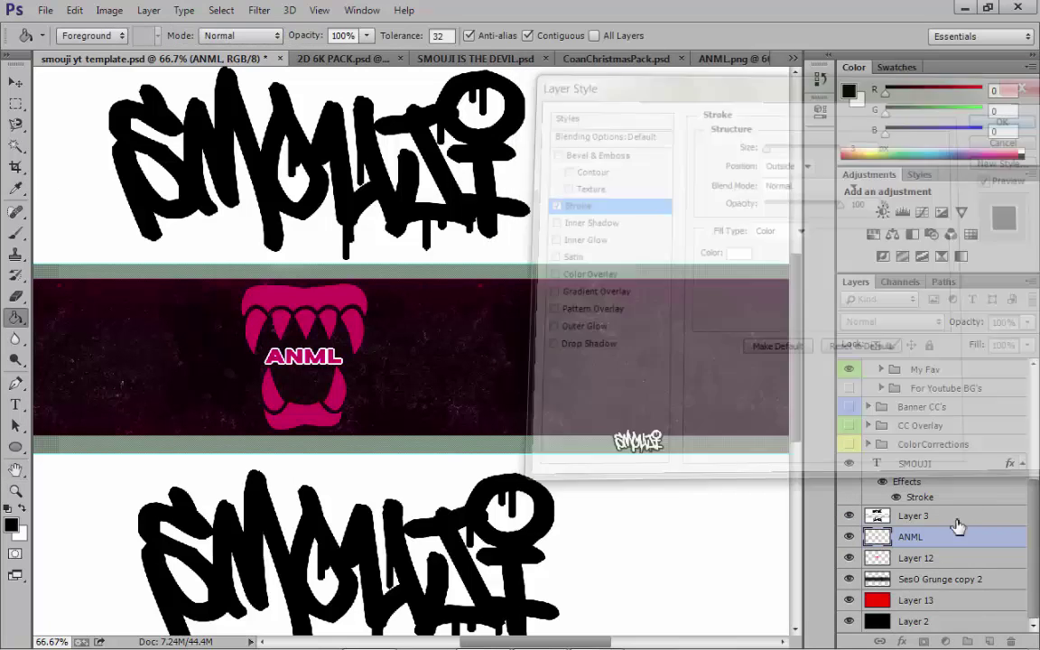
Add a white Stroke effect to the fanged mouth logo on Layer 12.
click(914, 591)
click(901, 641)
click(894, 472)
click(736, 251)
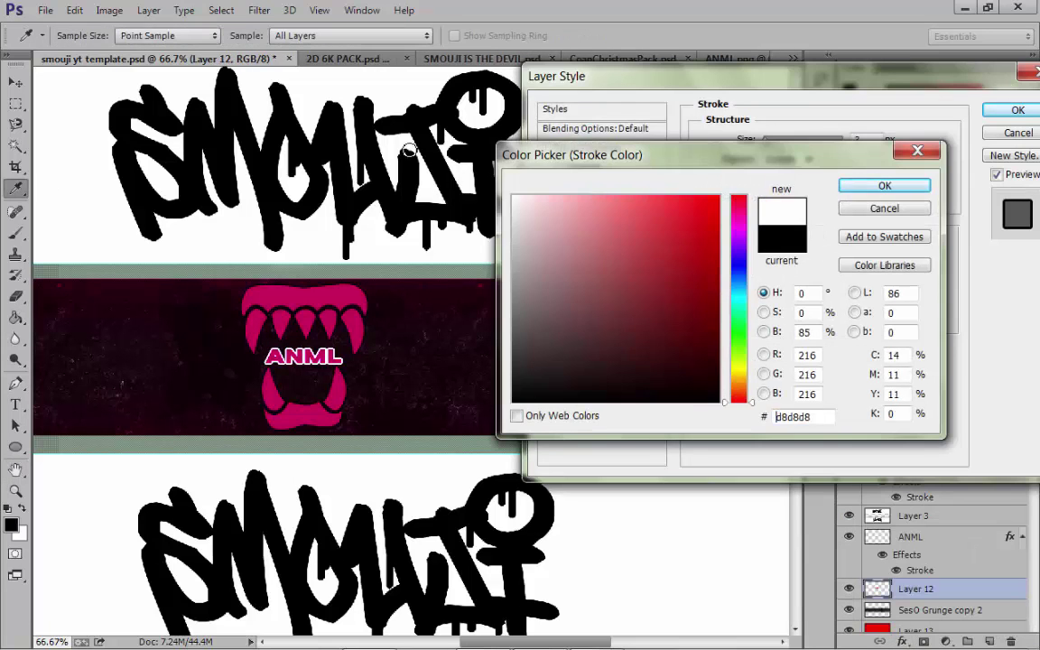
click(514, 197)
click(851, 190)
click(1011, 110)
Duplicate the SesO Grunge copy 2 layer, move the duplicate above ANML and set its opacity to 25%.
mouse_move(480, 642)
mouse_down()
mouse_move(446, 643)
mouse_move(458, 643)
mouse_up()
key(z)
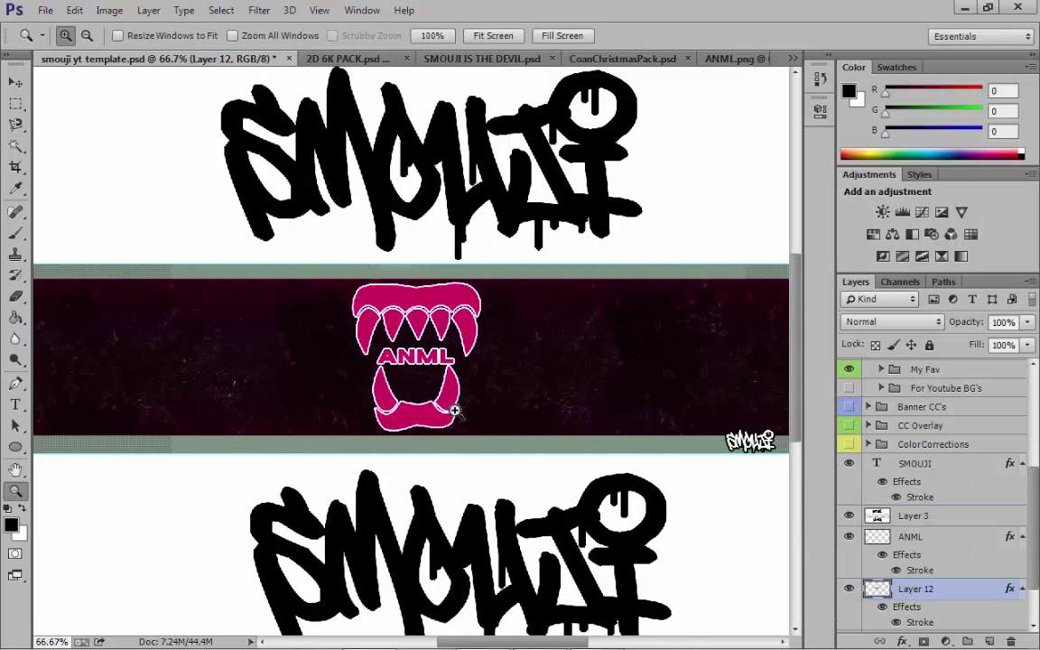
alt+click(456, 414)
scroll(938, 582, down, 3)
right_click(938, 585)
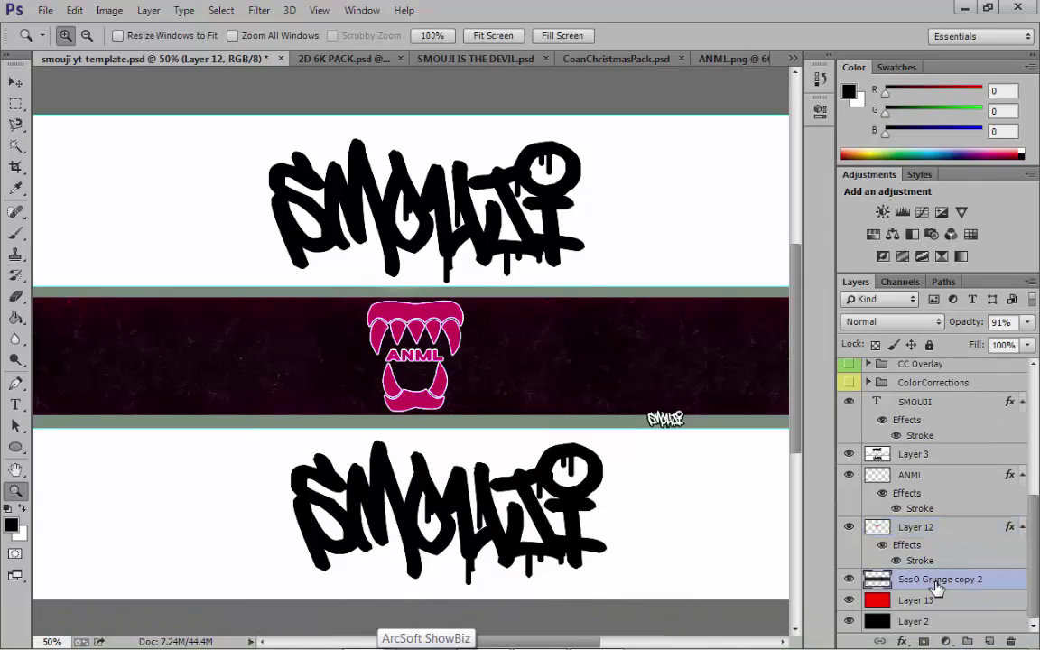
click(840, 92)
click(681, 194)
drag(939, 461, 939, 466)
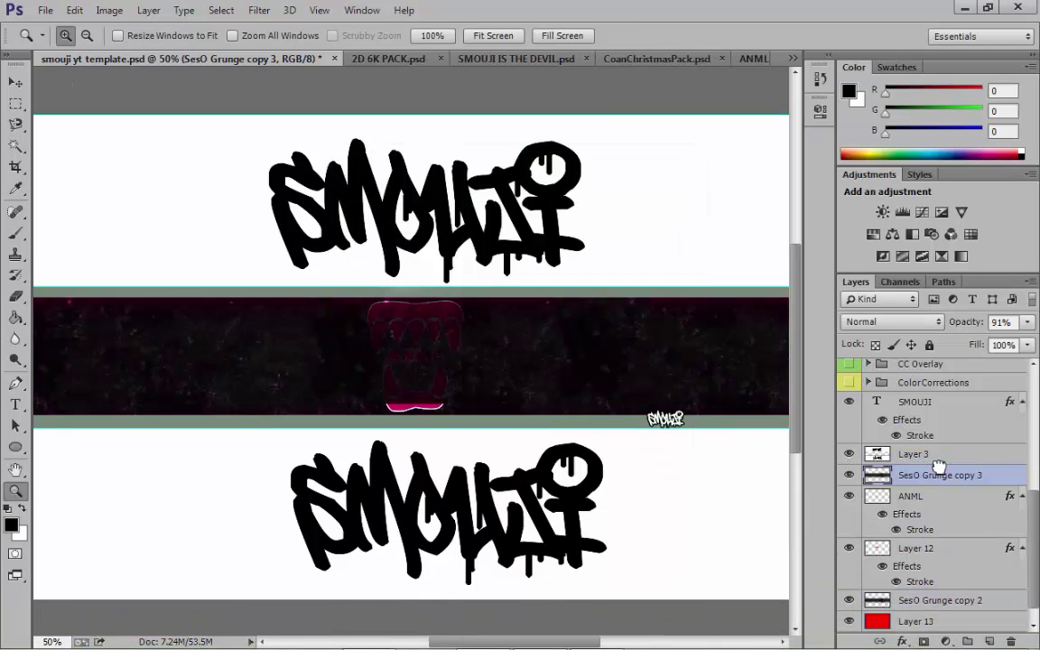
drag(1028, 346, 970, 346)
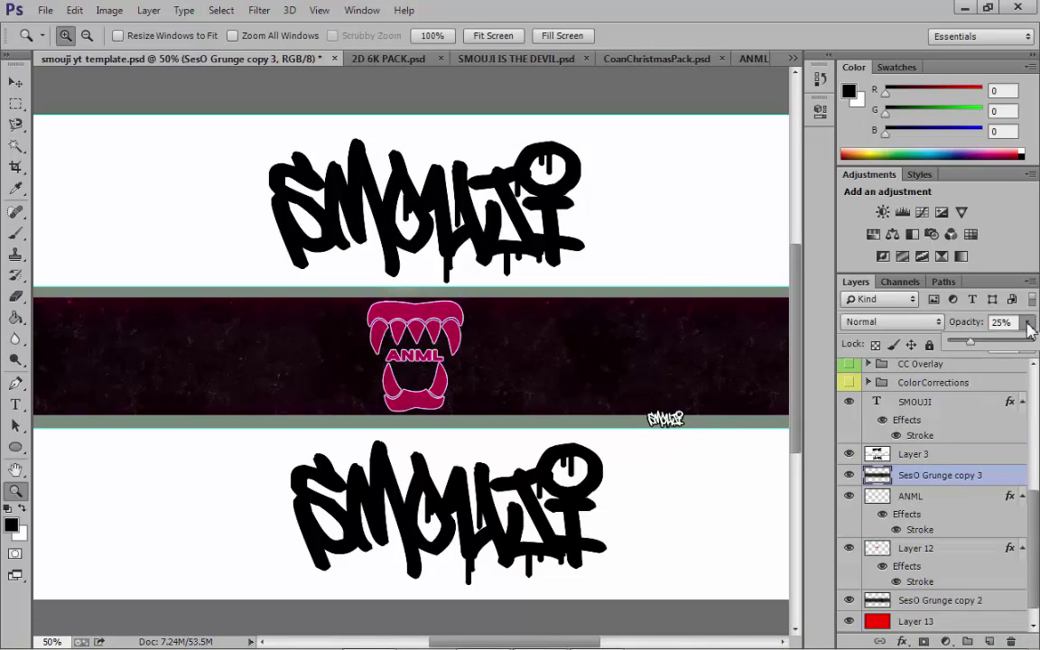
Make a rectangular selection about 4.4 by 4.8 in around the logo and add a new layer below Layer 12.
click(16, 104)
drag(354, 300, 482, 429)
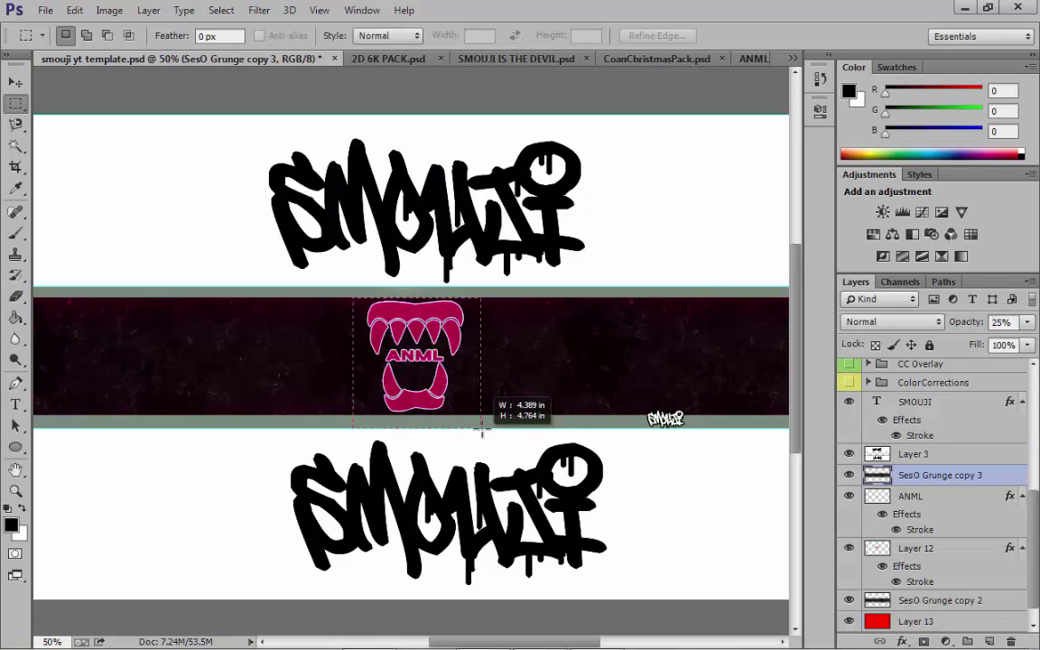
click(991, 641)
drag(942, 482, 945, 569)
Merge the ANML lettering down into Layer 12 with the fanged mouth.
right_click(900, 497)
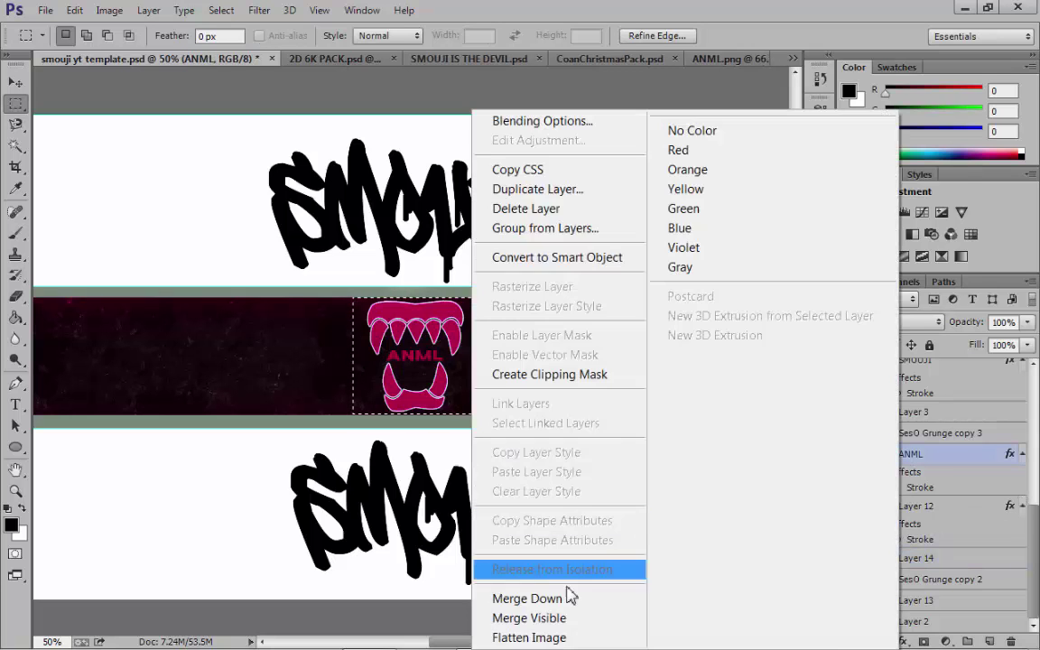
click(568, 594)
scroll(930, 488, up, 1)
Apply a black-to-white Gradient Overlay at 53% opacity to the merged logo on Layer 12.
double_click(908, 557)
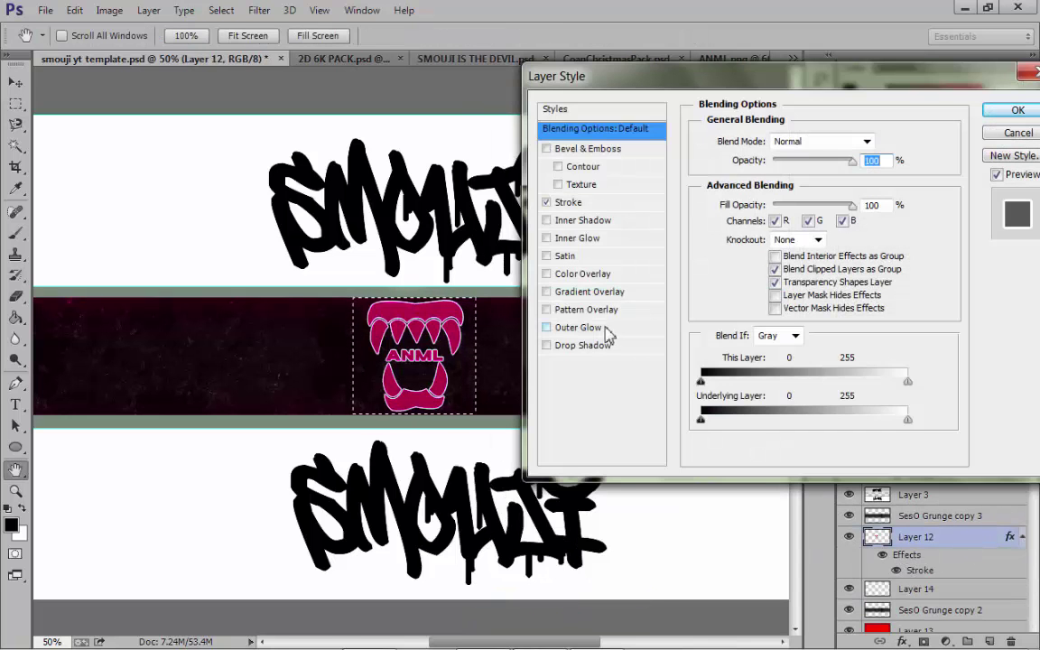
click(571, 293)
drag(850, 163, 812, 164)
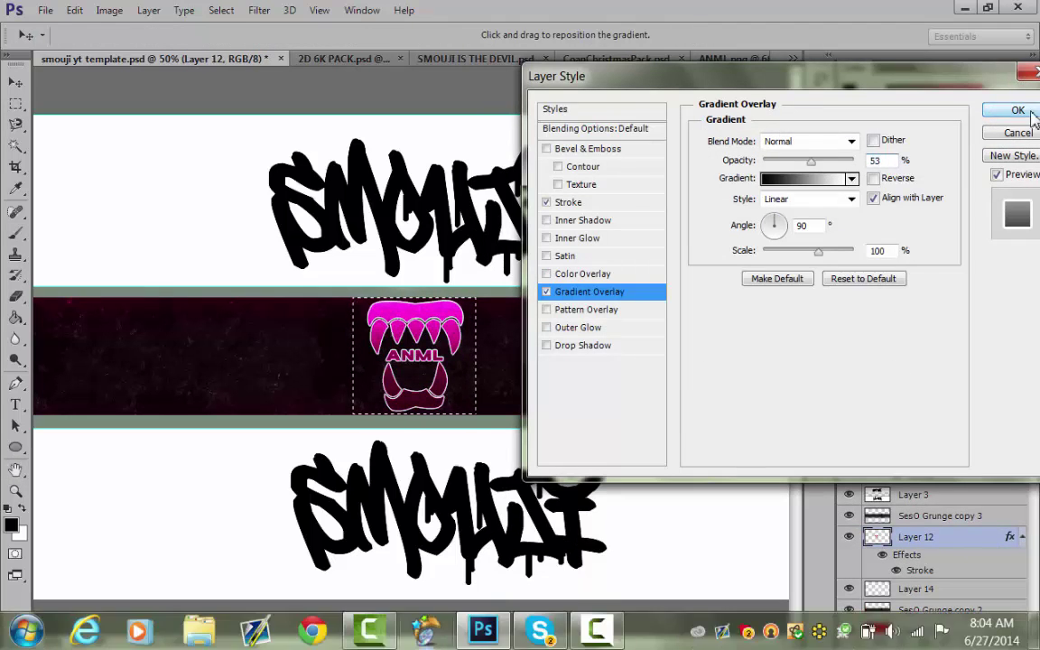
click(1028, 113)
Fill the rectangular selection behind the logo with black on Layer 14 and deselect it.
drag(527, 643, 531, 640)
click(939, 607)
right_click(459, 373)
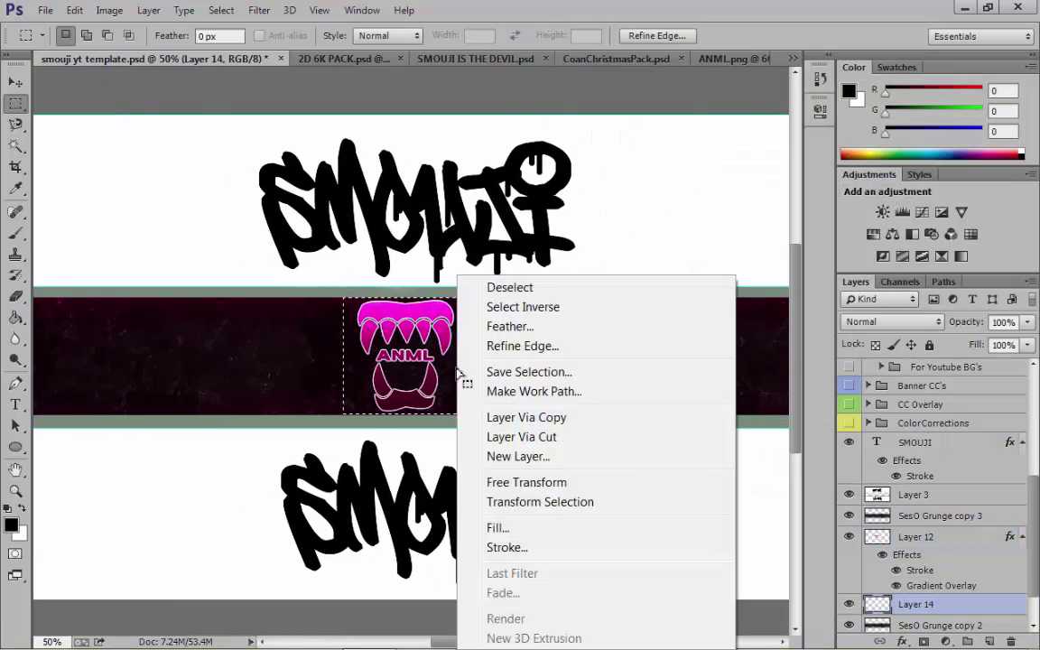
click(508, 530)
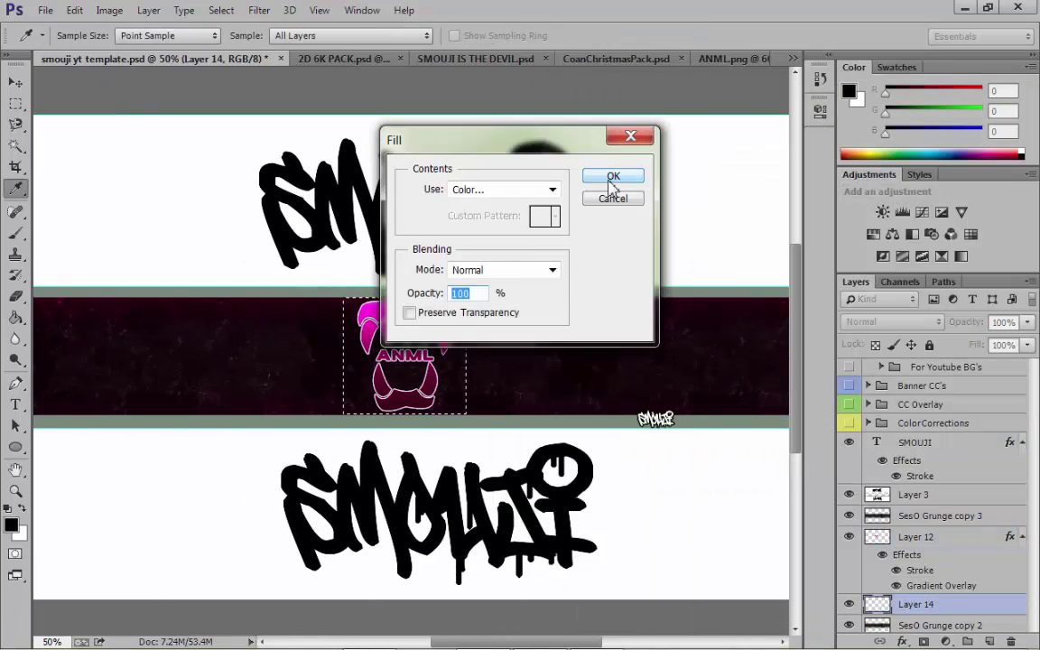
click(552, 159)
key(v)
key(m)
key(ctrl+d)
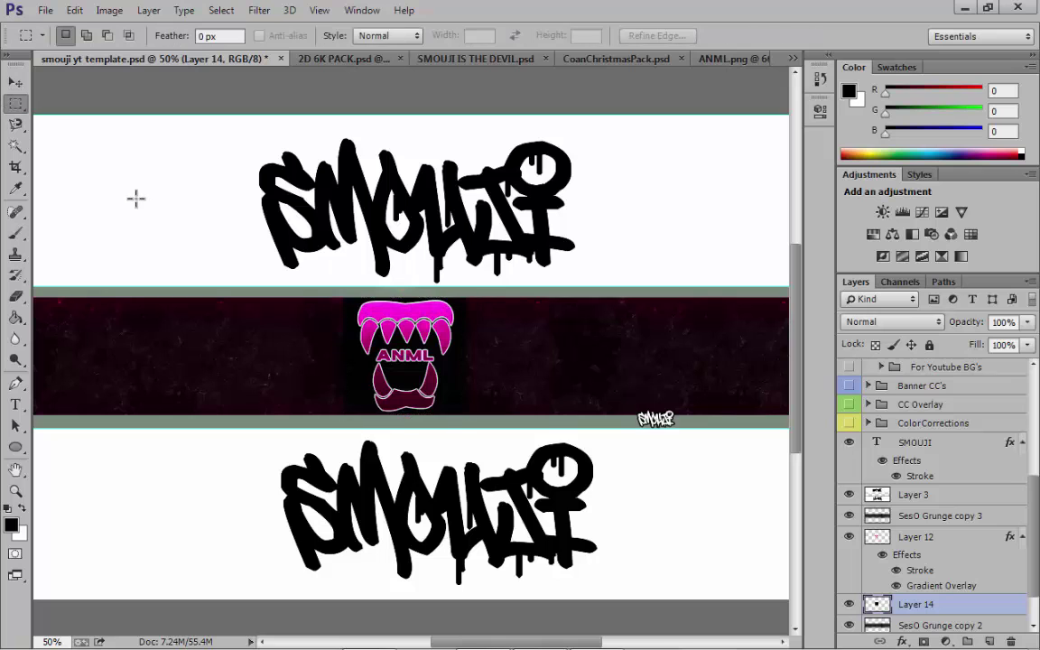
Add a white Stroke effect to the black box on Layer 14.
click(902, 641)
click(910, 473)
click(736, 252)
mouse_move(623, 216)
mouse_down()
mouse_move(394, 139)
mouse_move(14, 124)
mouse_up()
key(Return)
click(991, 117)
Slightly reduce the height of the black box on Layer 14 so its outline fits inside the banner strip.
key(v)
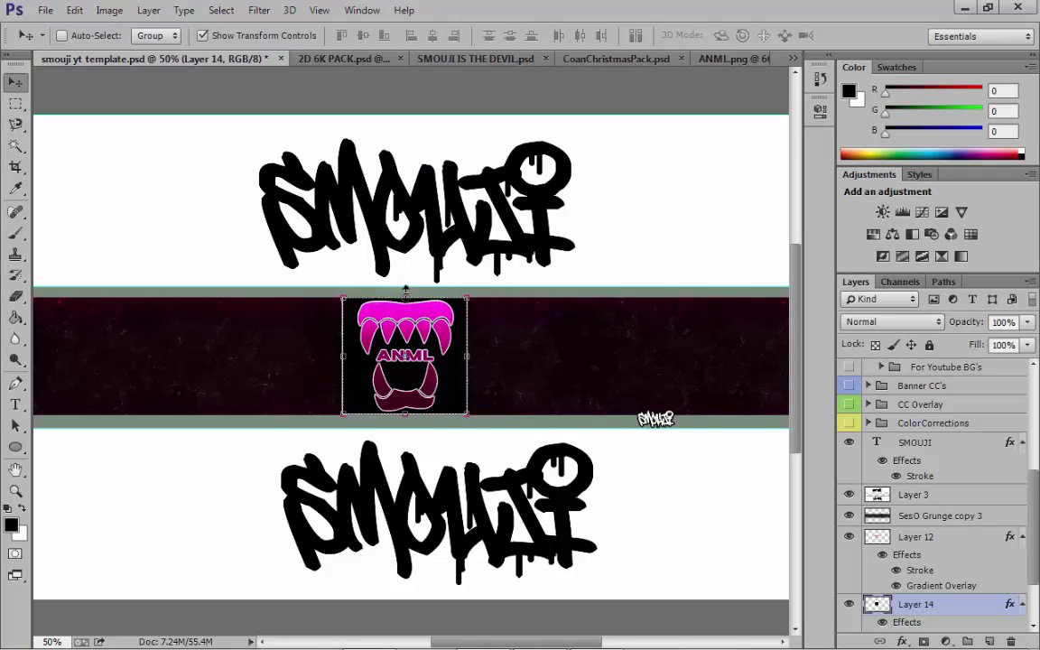
key(ctrl+t)
drag(405, 297, 407, 298)
key(Return)
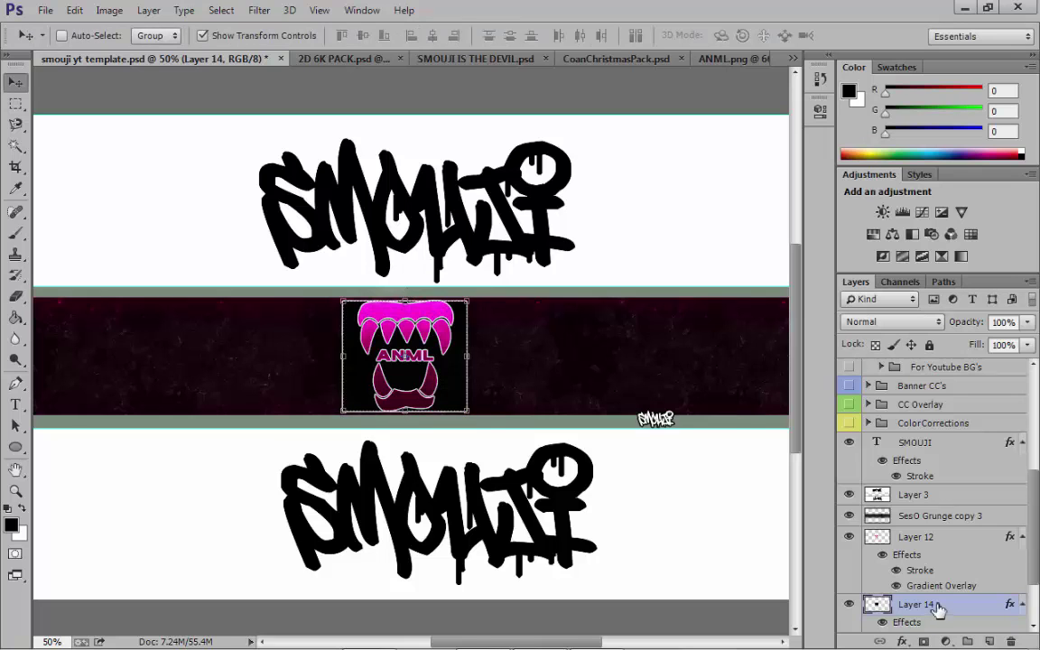
Slightly shrink the fang logo on Layer 12 so it sits inside the outlined black box.
click(919, 521)
click(901, 535)
drag(359, 302, 360, 306)
key(Return)
Lower the fill of the black box on Layer 14 to 26% and collapse the effects lists of Layers 12 and 14.
click(939, 604)
click(1027, 345)
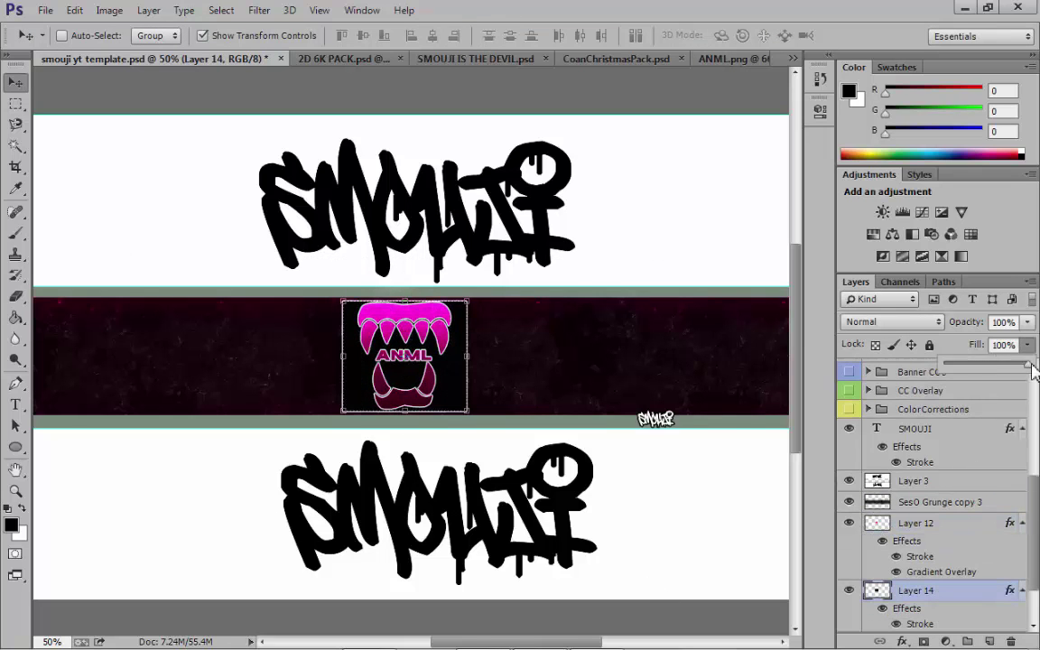
click(939, 523)
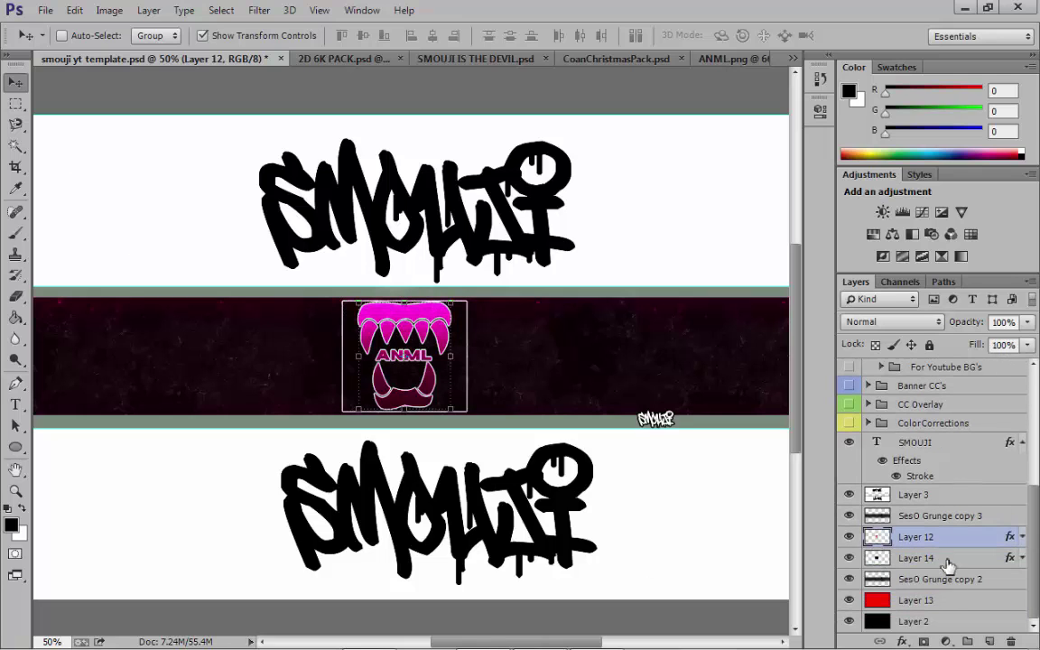
click(15, 102)
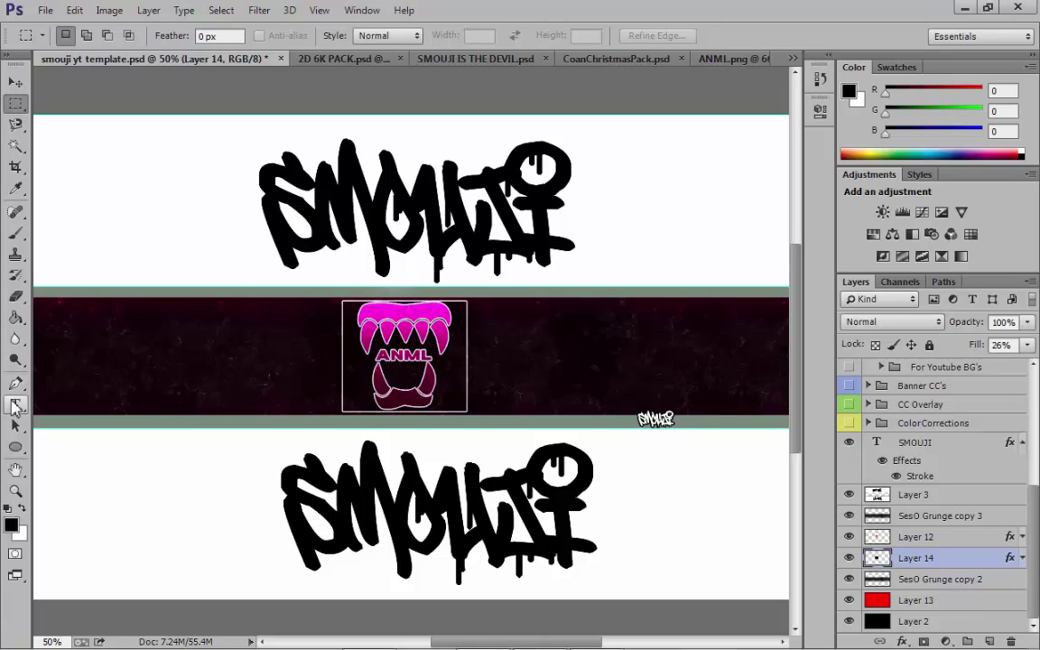
Cut off the upper-left corner of the box on Layer 14 using a triangular Pen path turned into a selection.
click(15, 382)
click(358, 287)
right_click(359, 288)
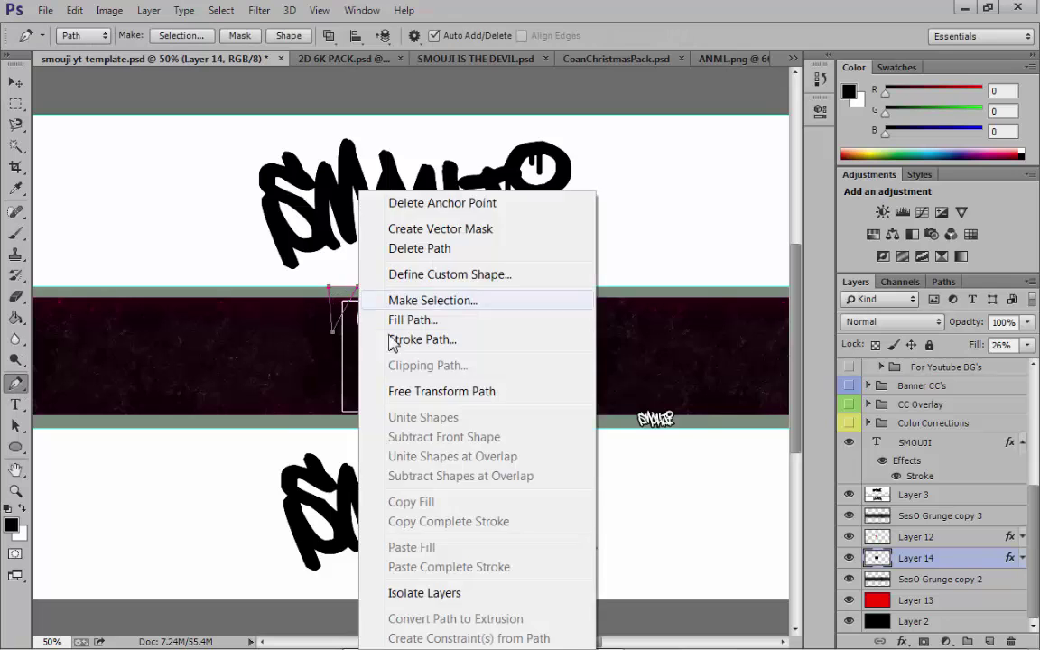
click(406, 301)
click(619, 163)
click(16, 82)
drag(349, 322, 358, 371)
key(ctrl+z)
click(16, 104)
Cut off the lower-right corner of the box on Layer 14 with a larger triangular Pen selection and deselect.
click(18, 384)
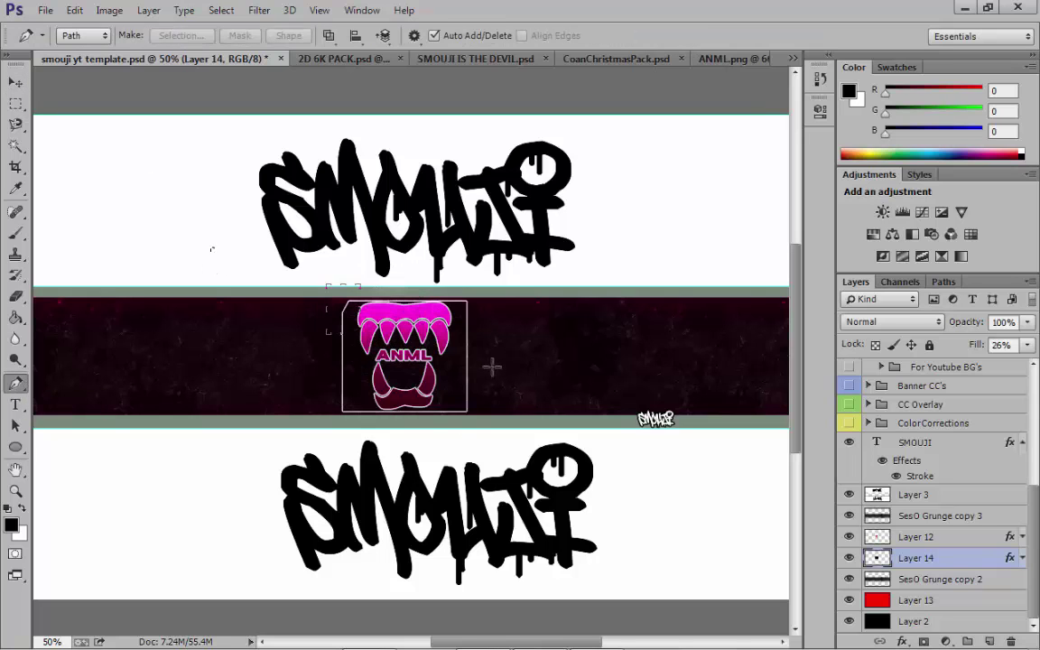
right_click(475, 402)
click(516, 455)
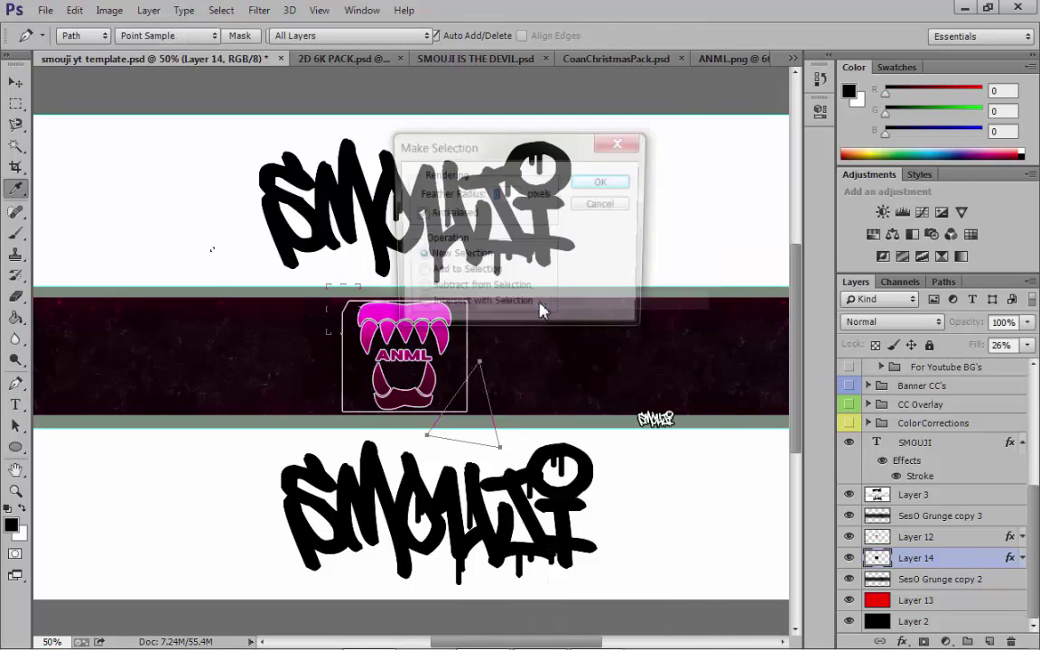
click(599, 181)
click(18, 83)
drag(456, 424, 456, 424)
key(ctrl+d)
key(m)
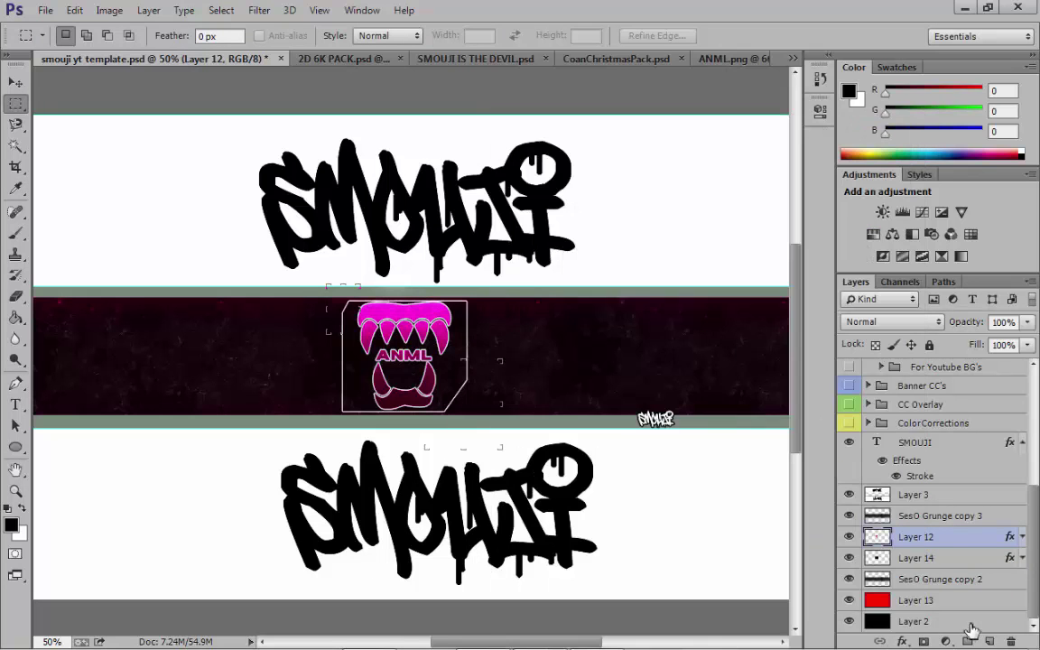
Add a new layer clipped to Layer 12, brush over the logo with the 525 px brush and set the layer's opacity to 60%.
click(990, 641)
alt+click(921, 547)
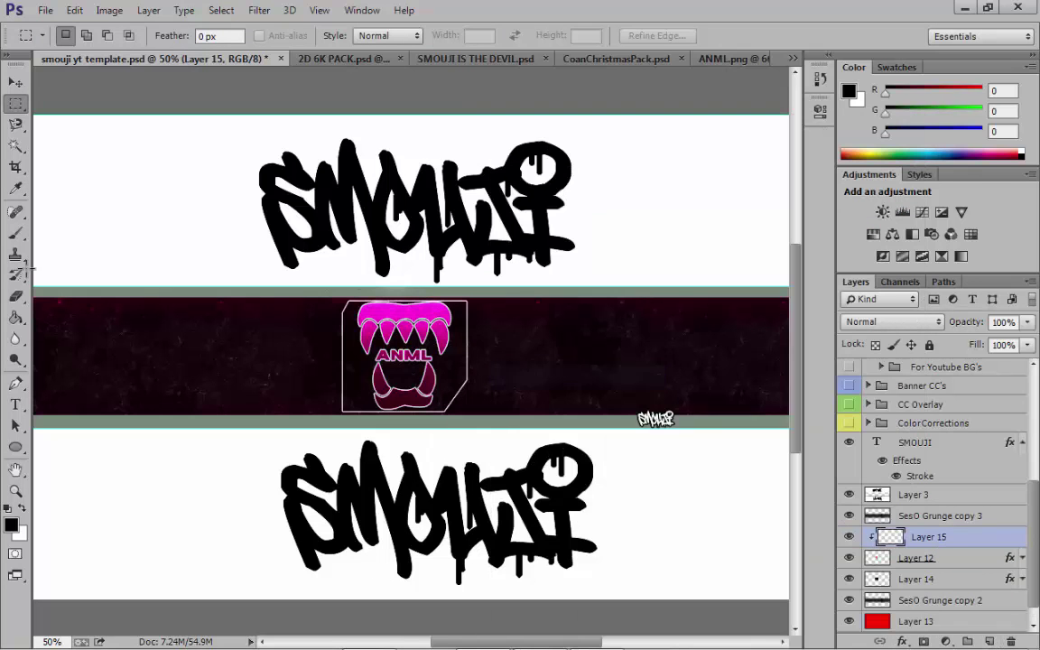
click(16, 233)
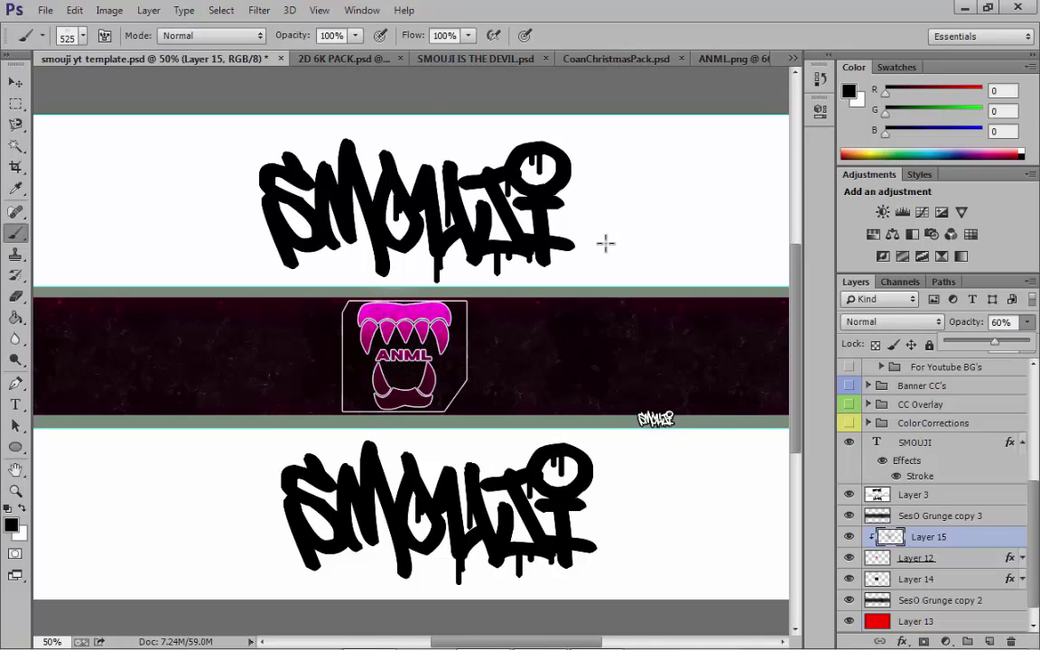
mouse_move(474, 642)
mouse_down()
mouse_move(410, 629)
mouse_move(471, 628)
mouse_up()
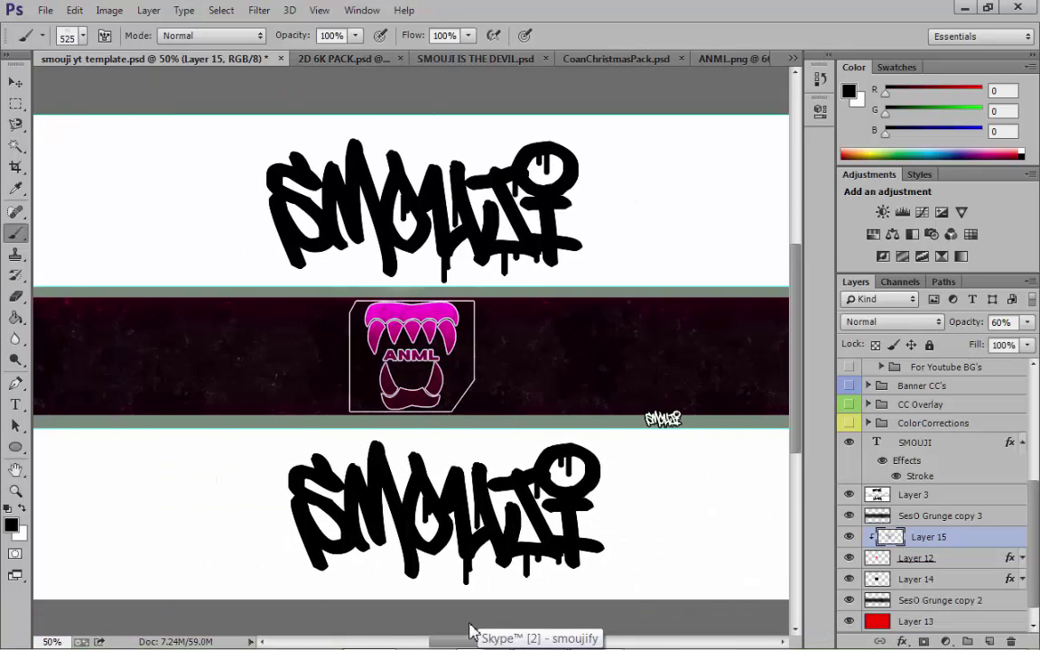
click(724, 60)
click(850, 369)
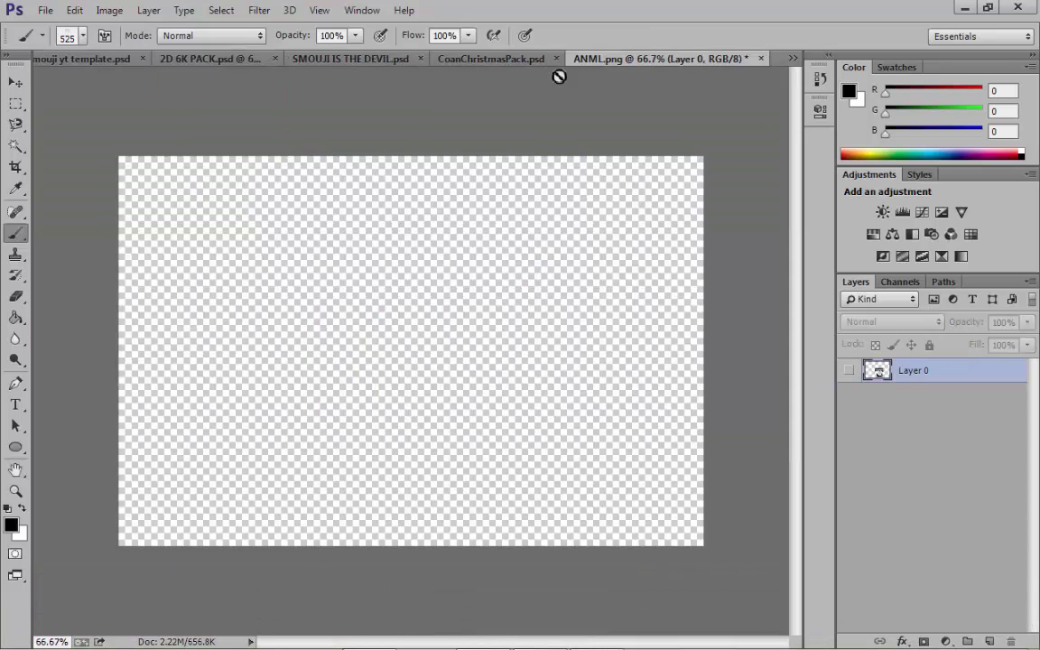
click(523, 60)
click(869, 480)
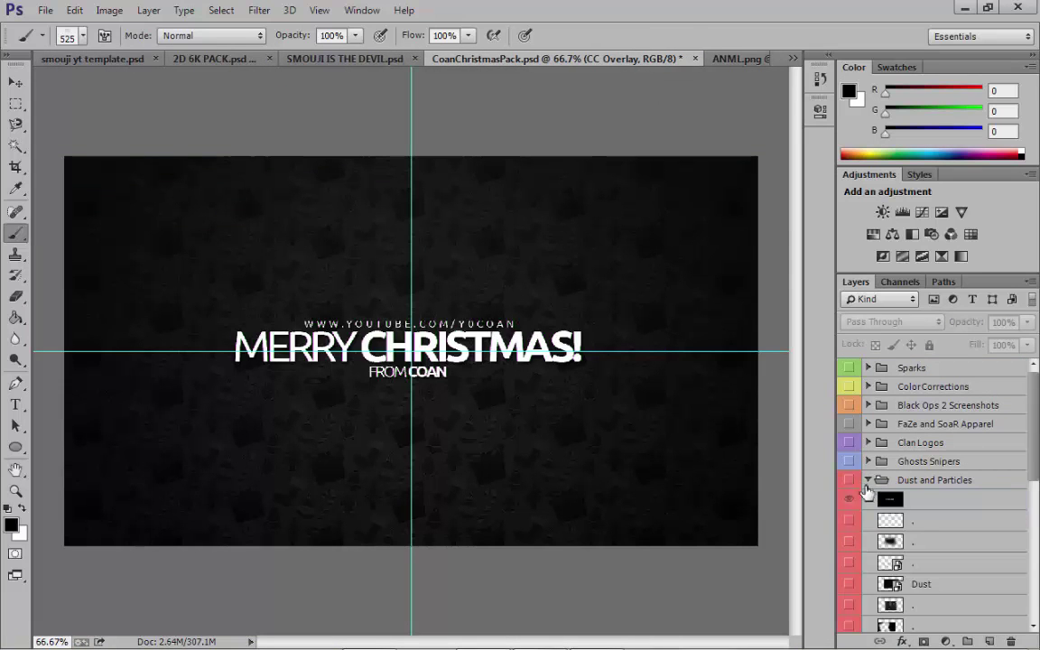
click(869, 480)
Duplicate the IMPROVE QUALITY group from 2D 6K PACK.psd into the smouji yt template document.
click(215, 59)
click(868, 442)
right_click(894, 368)
click(692, 202)
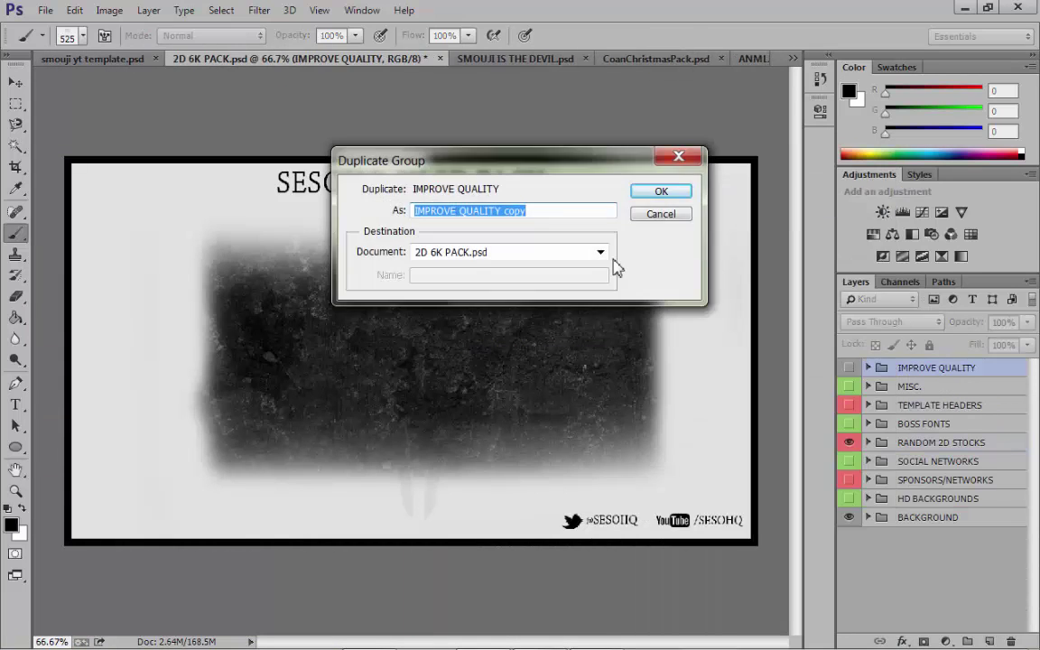
click(596, 250)
click(483, 267)
key(Return)
Show the IMPROVE QUALITY group above CC's in the template at 69% opacity, and close 2D 6K PACK.psd without saving.
click(90, 57)
drag(942, 618, 892, 398)
click(870, 407)
click(848, 390)
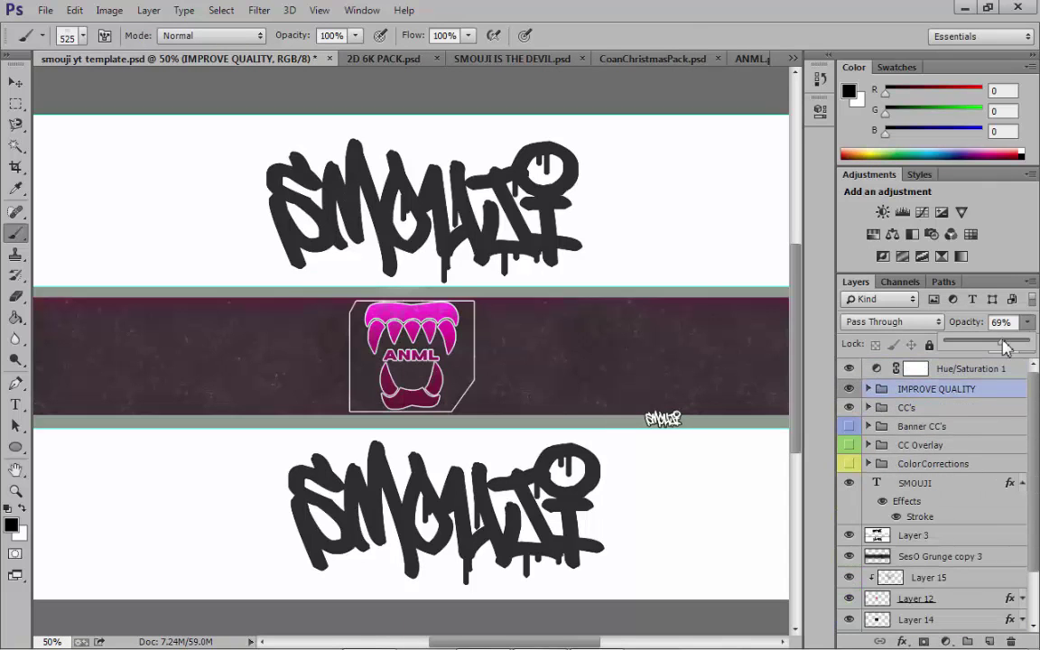
click(437, 58)
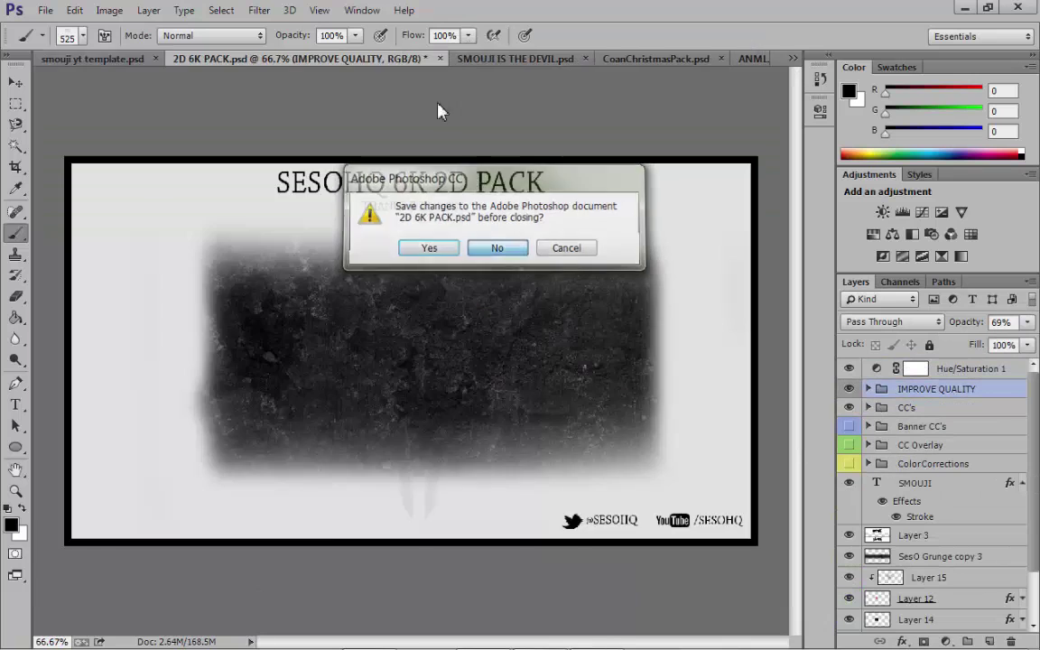
key(n)
In CoanChristmasPack.psd, turn on the Dust and Particles group and delete its title layer.
click(542, 58)
click(869, 481)
click(851, 501)
click(901, 503)
key(Delete)
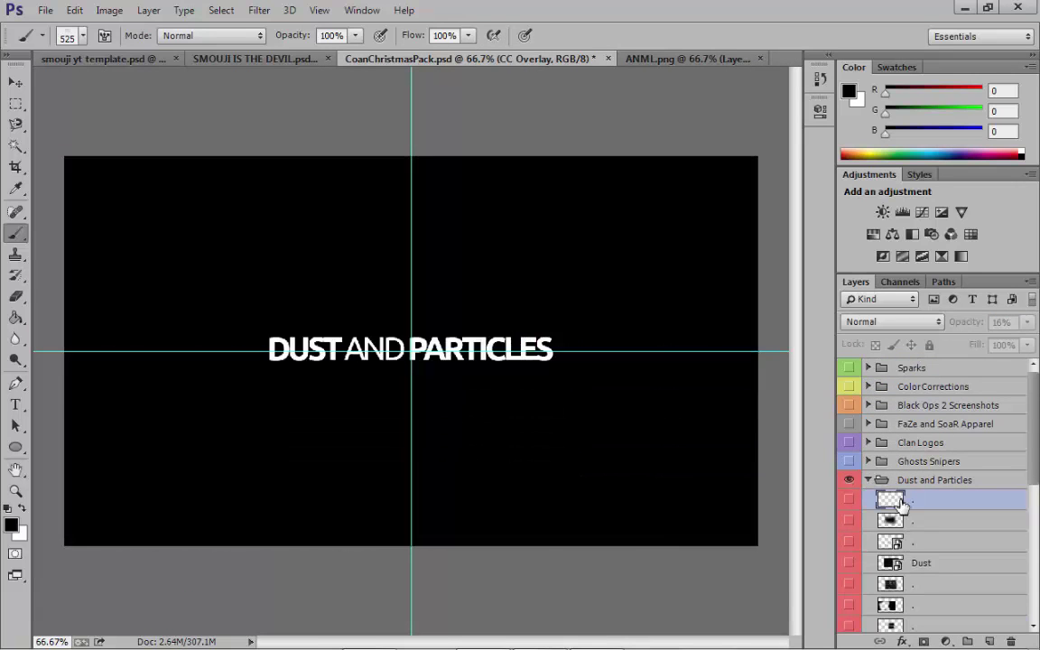
Preview the individual layers of the Dust and Particles group to find a suitable particle texture.
click(851, 522)
click(851, 522)
click(847, 564)
click(848, 563)
click(848, 585)
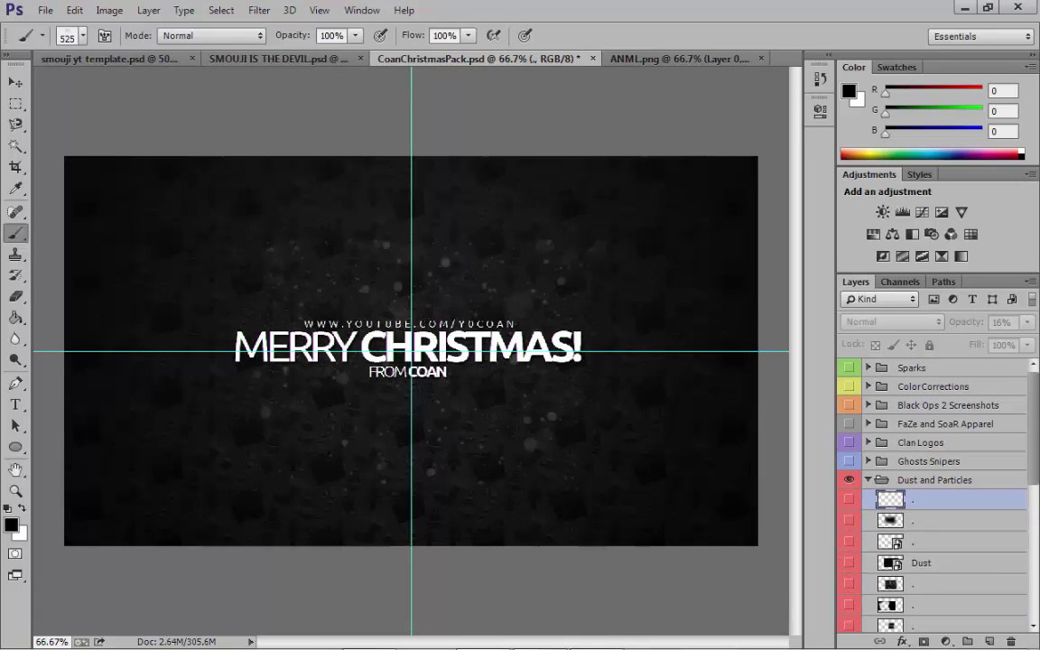
click(848, 585)
scroll(849, 569, down, 5)
click(849, 531)
click(849, 531)
click(849, 527)
click(848, 568)
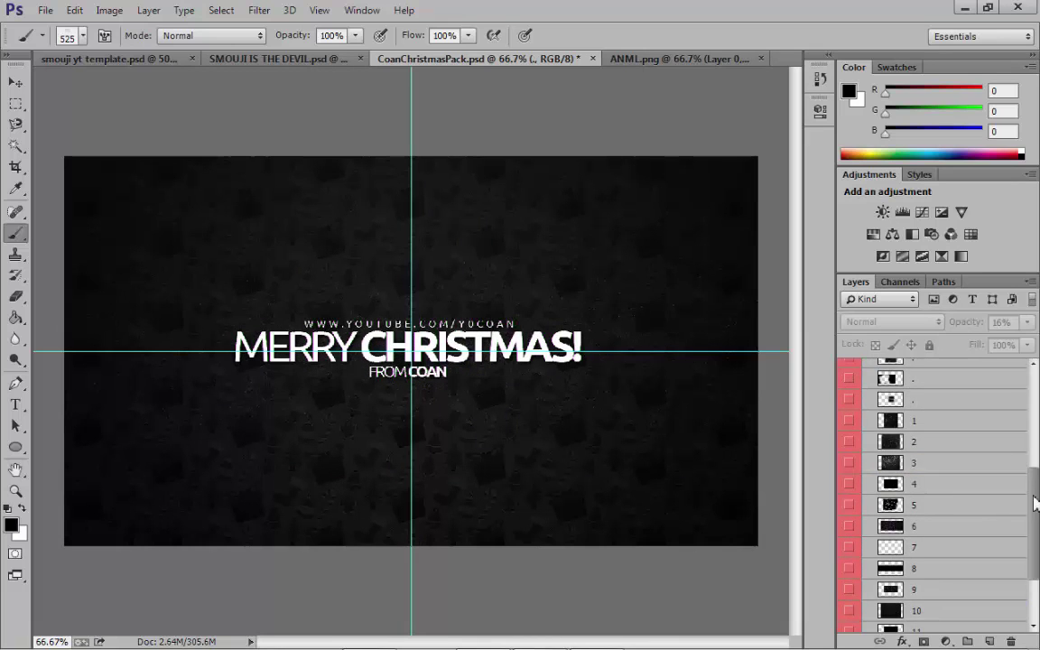
drag(1034, 500, 1034, 542)
Copy the chosen particle layer into the smouji template, place it over the banner's left part and order it below Layer 3.
click(847, 562)
click(911, 567)
key(v)
drag(255, 341, 73, 329)
drag(443, 643, 399, 643)
drag(365, 524, 365, 546)
drag(903, 371, 909, 545)
Duplicate the particle layer and place the copy over the right part of the banner strip.
right_click(909, 543)
click(708, 86)
key(Return)
drag(431, 642, 540, 621)
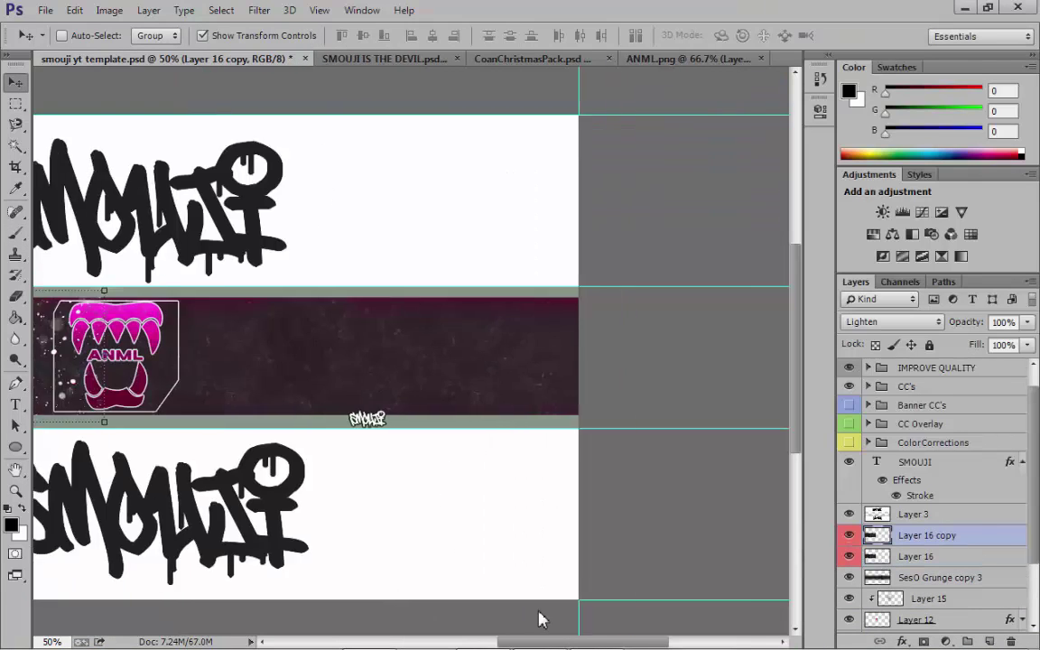
scroll(538, 619, left, 5)
drag(424, 338, 668, 318)
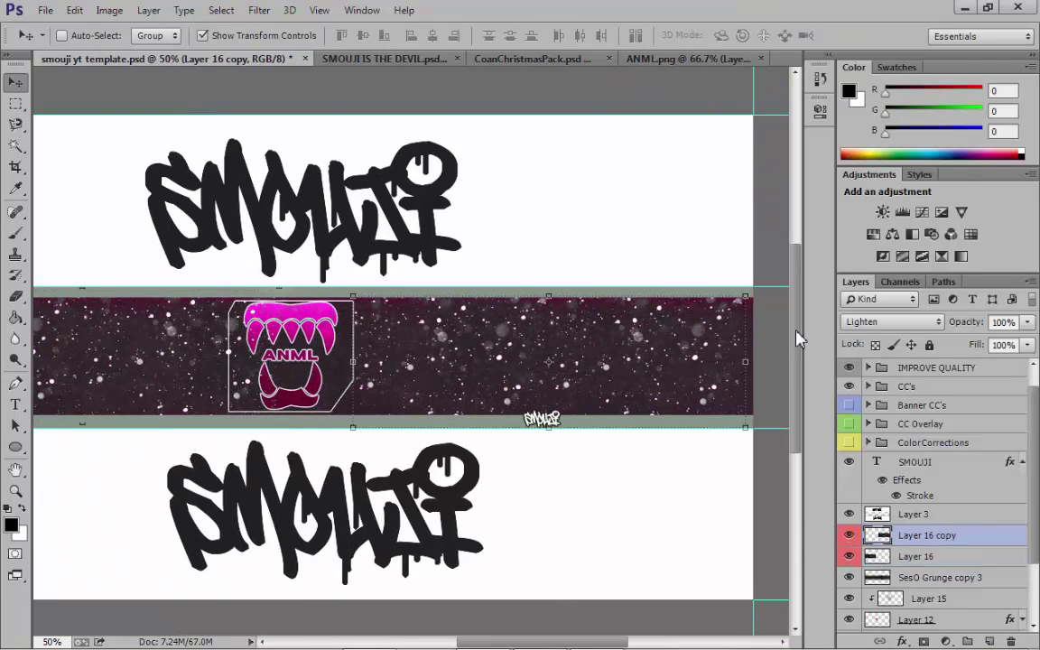
Stretch Layer 16 copy to the banner's right edge and leftward past the fang logo.
drag(745, 362, 754, 362)
drag(353, 362, 245, 362)
key(Return)
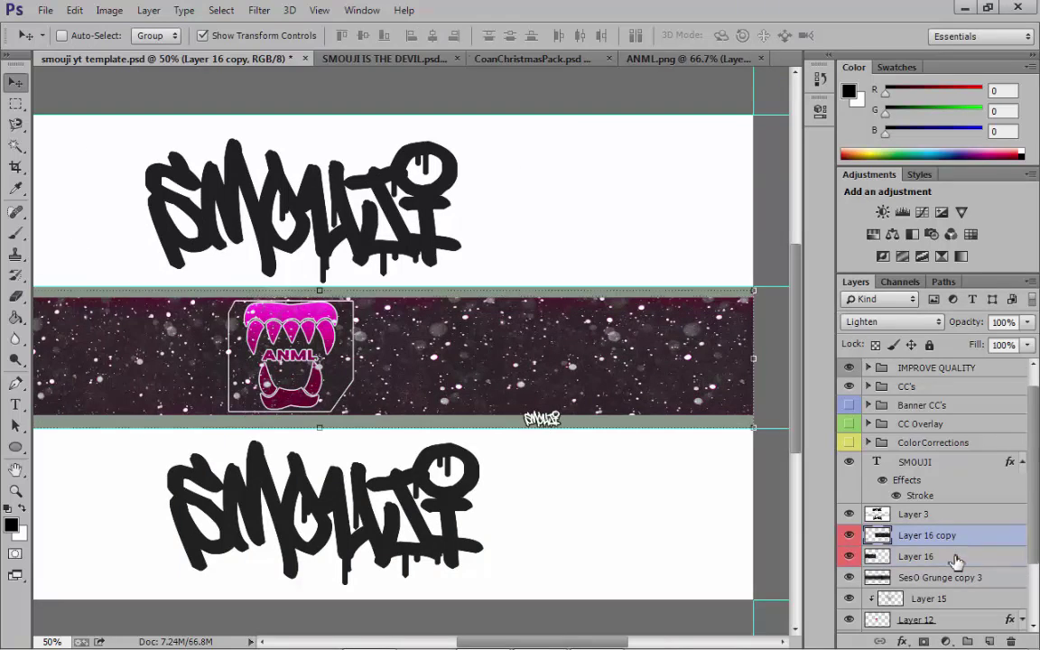
Merge Layer 16 with its copy and set the merged particle layer to Screen blending at 25% opacity.
ctrl+click(956, 558)
key(ctrl+e)
click(892, 322)
click(880, 171)
click(1028, 322)
drag(1028, 344, 962, 350)
drag(492, 642, 459, 632)
Select Layers 15, 12 and 14 together and move the boxed logo toward the banner's center.
key(z)
right_click(490, 436)
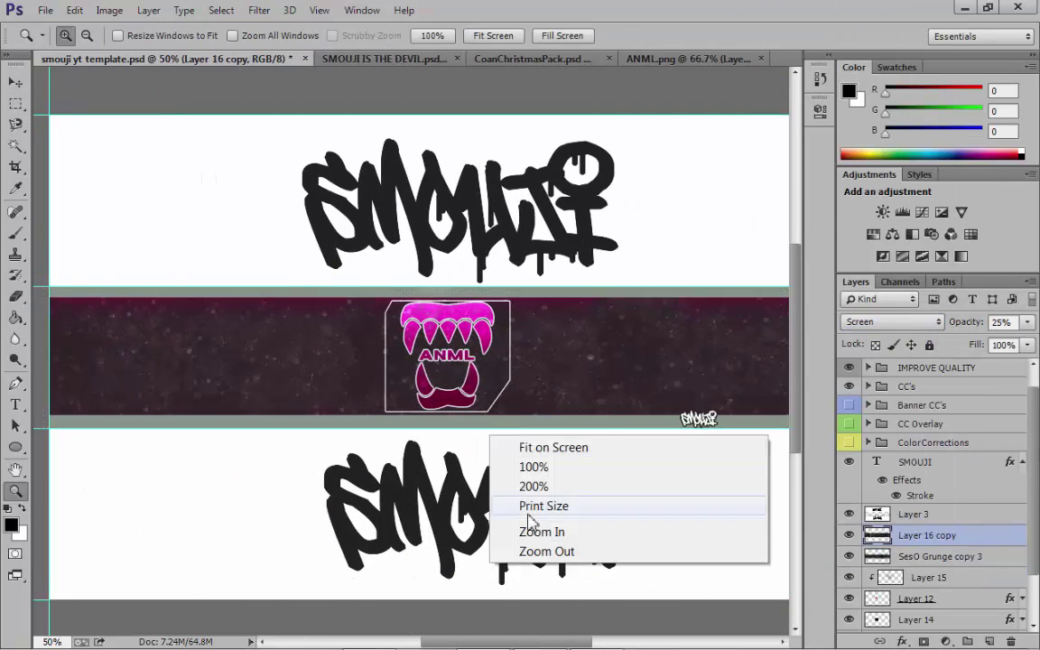
click(545, 551)
scroll(932, 578, down, 3)
click(930, 516)
shift+click(938, 560)
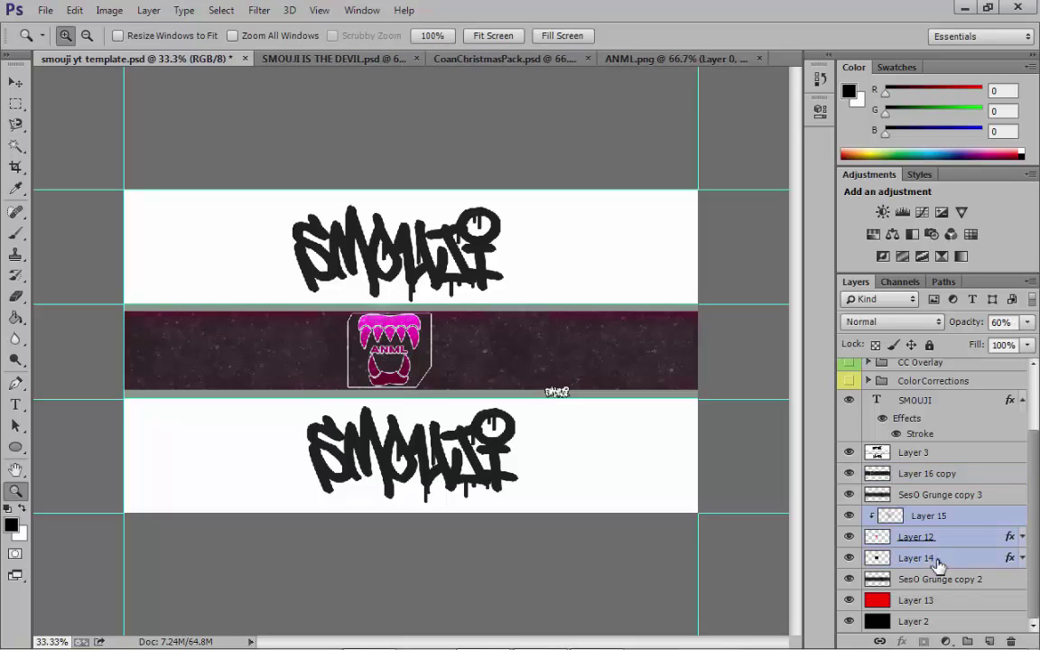
click(18, 82)
drag(402, 544, 428, 540)
Move the boxed logo up slightly so its whole outline fits inside the banner strip.
click(18, 492)
click(423, 379)
click(423, 379)
click(16, 82)
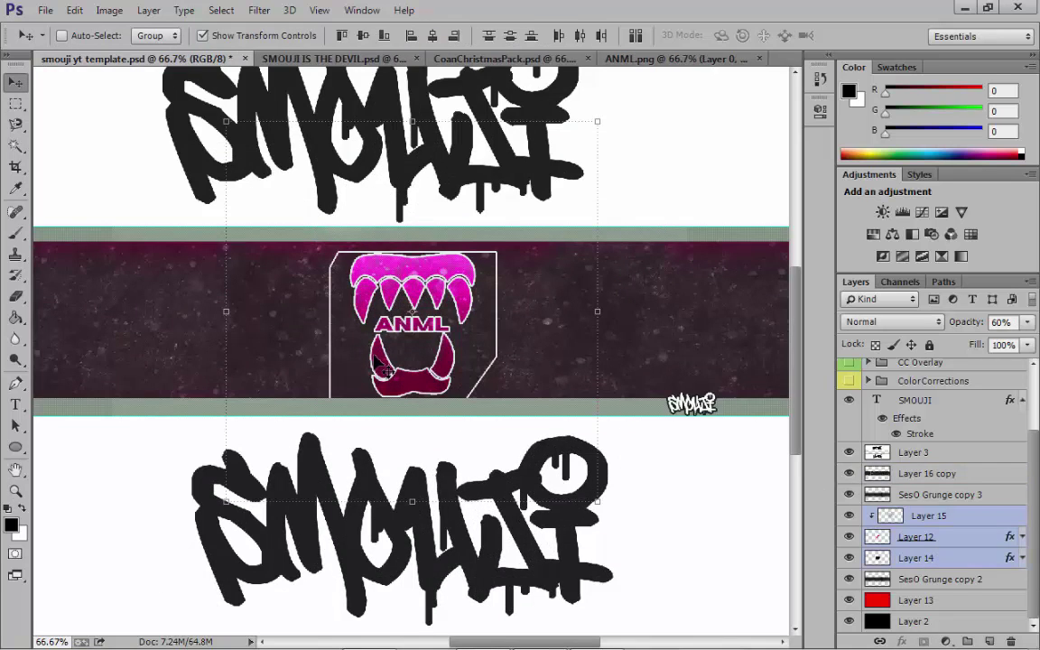
drag(375, 367, 379, 354)
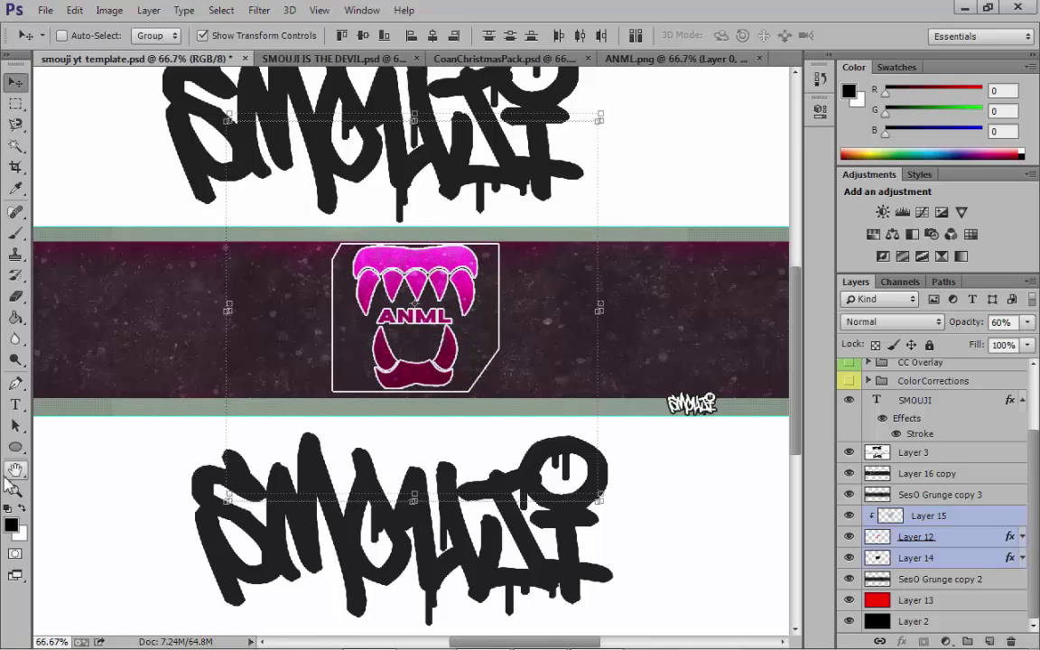
Shift the boxed logo slightly left to center it horizontally on the banner.
click(15, 488)
right_click(512, 303)
click(539, 480)
right_click(516, 399)
click(557, 528)
key(v)
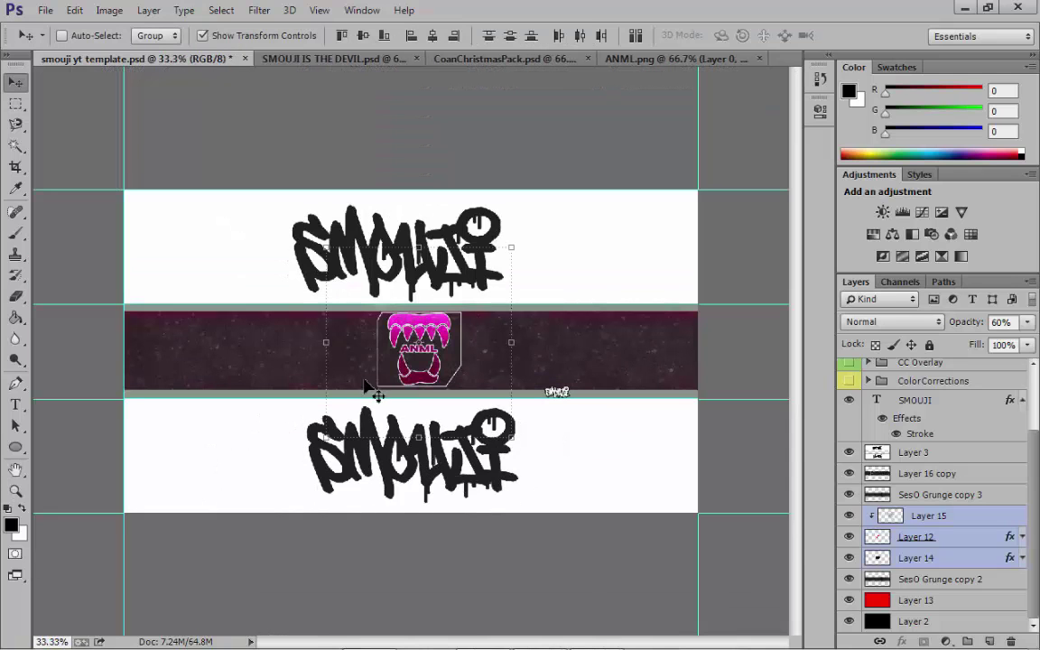
drag(365, 387, 331, 359)
Examine the boxed logo's placement in the strip up close and against the whole banner.
click(18, 492)
click(411, 370)
key(v)
click(16, 491)
click(392, 355)
key(v)
key(z)
right_click(210, 466)
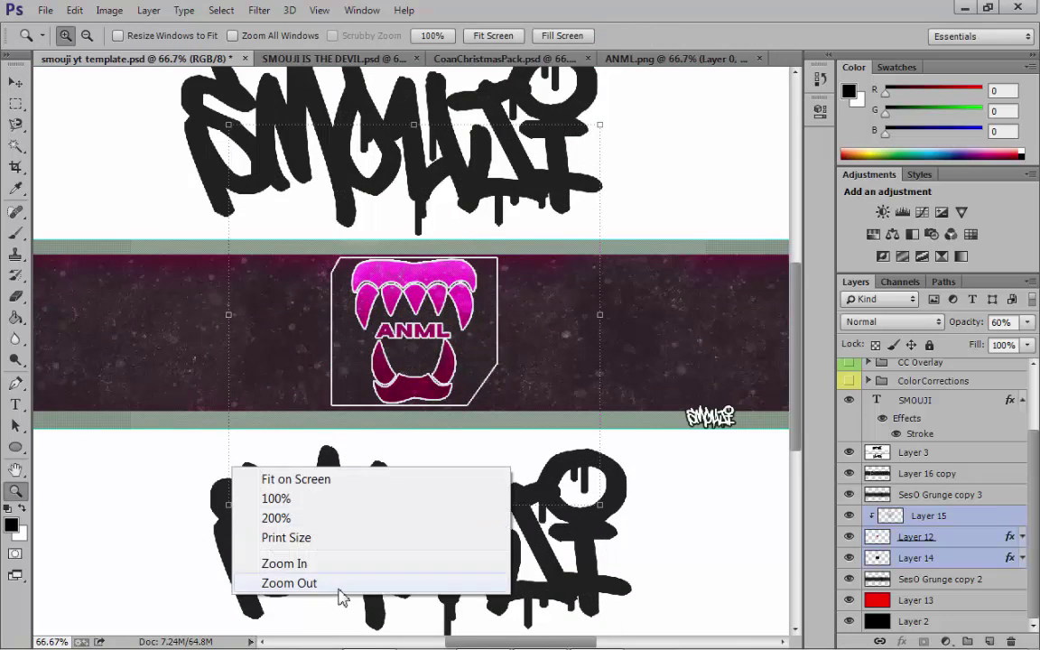
click(343, 587)
right_click(348, 418)
click(422, 550)
Open Entity Arts GFX Pack 1.psd from the graphics folder on the desktop.
key(ctrl+o)
scroll(49, 152, up, 1)
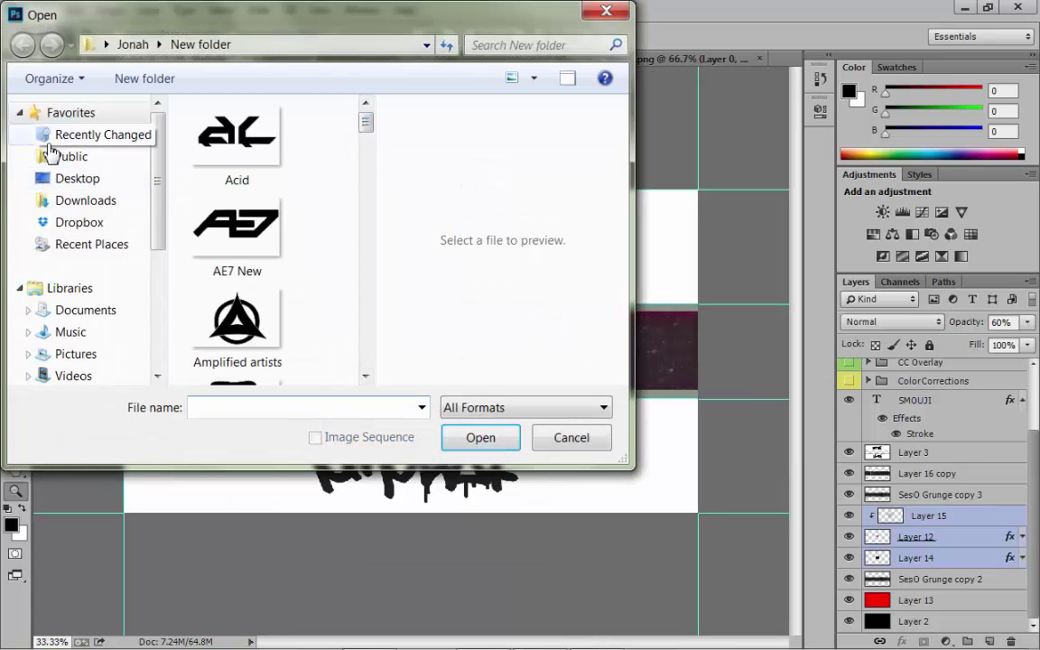
click(69, 180)
scroll(300, 204, down, 1)
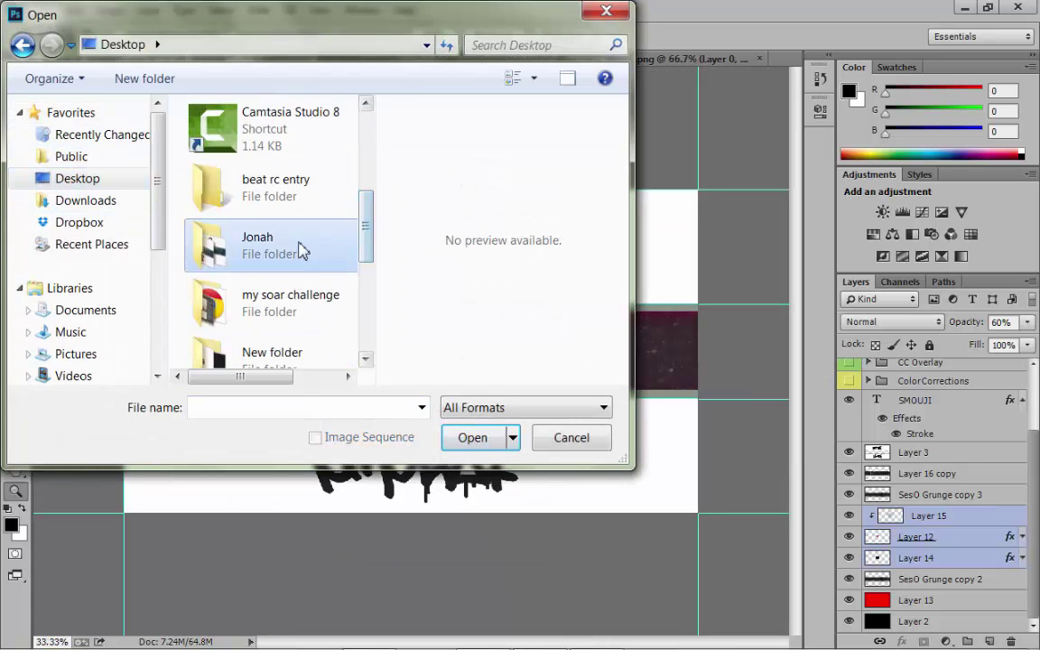
double_click(299, 245)
drag(367, 125, 378, 235)
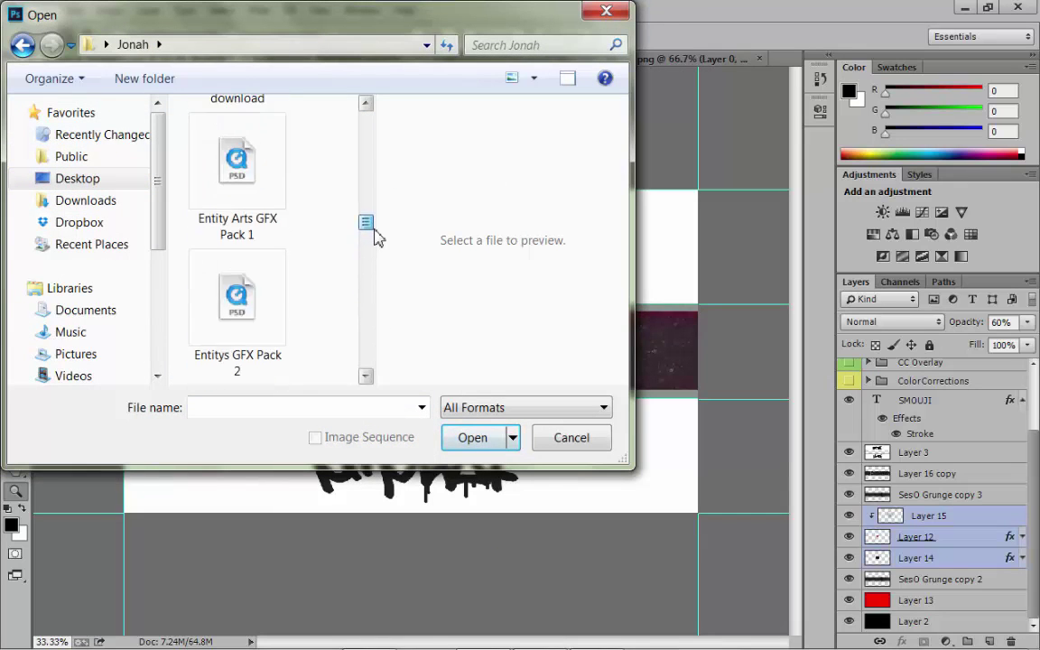
key(Escape)
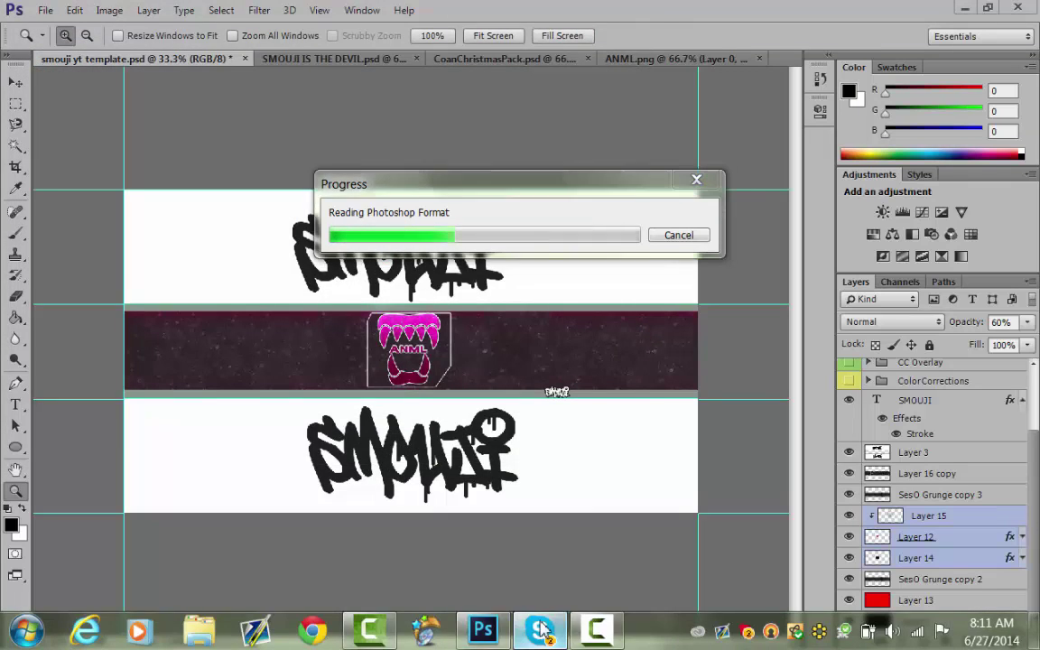
click(545, 634)
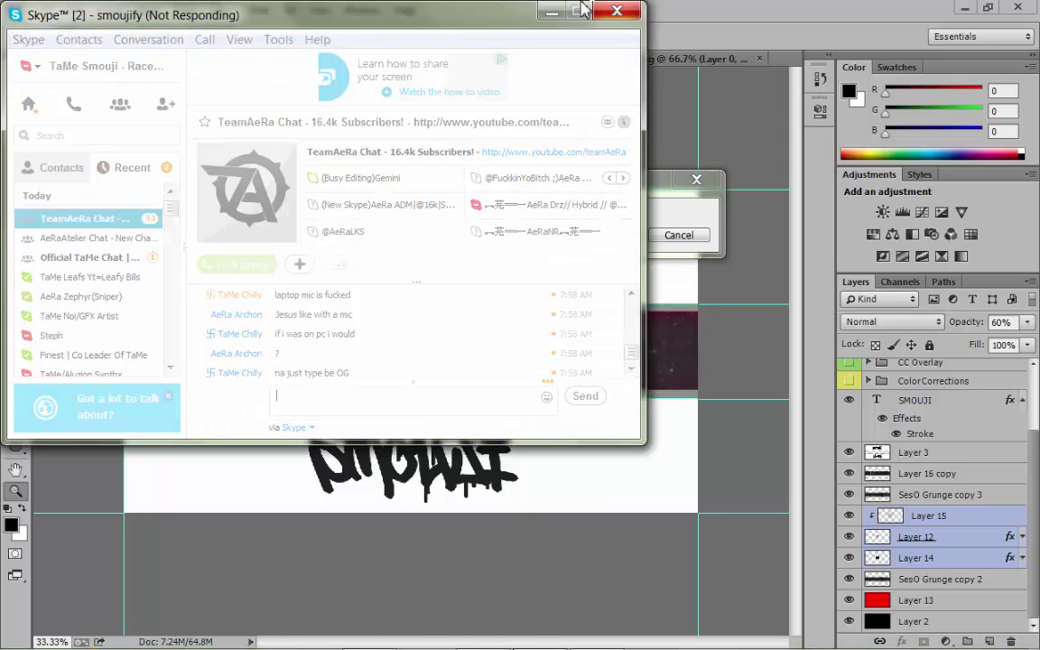
click(553, 11)
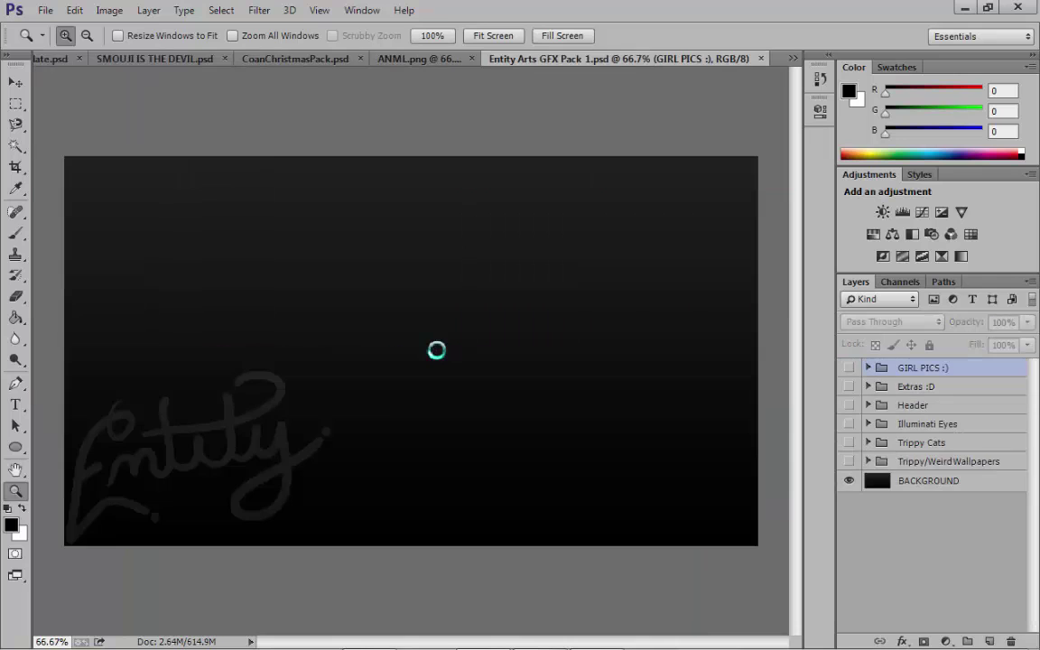
Look through the Extras :D, Trippy/Weird Wallpapers and Header groups of the Entity pack, and close it without saving.
click(869, 387)
click(869, 388)
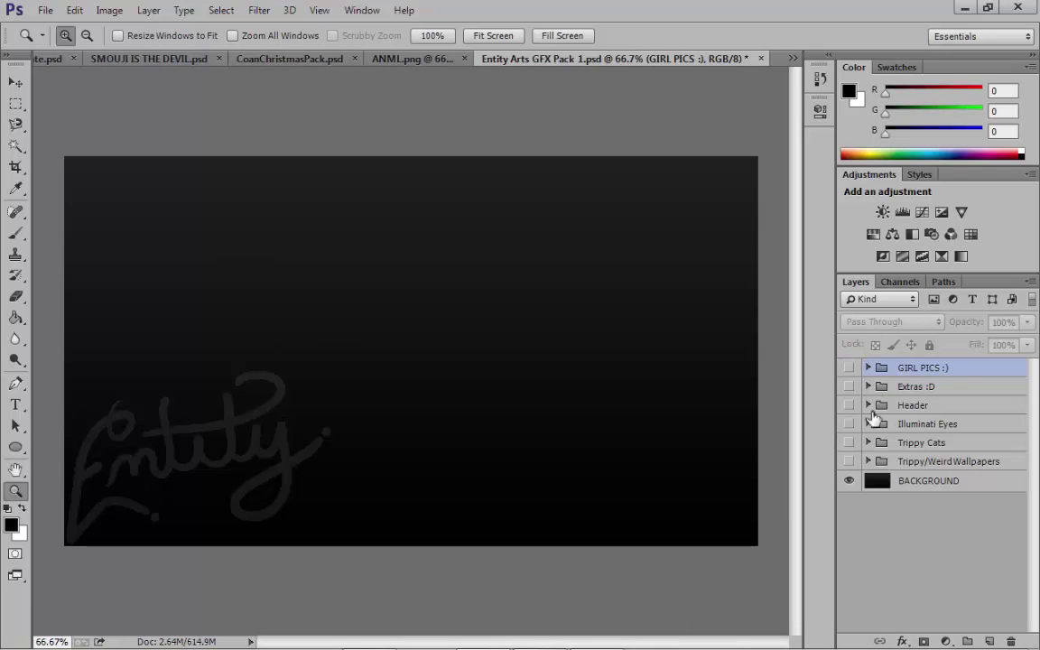
click(869, 461)
click(868, 461)
click(868, 406)
click(868, 405)
click(762, 58)
click(479, 224)
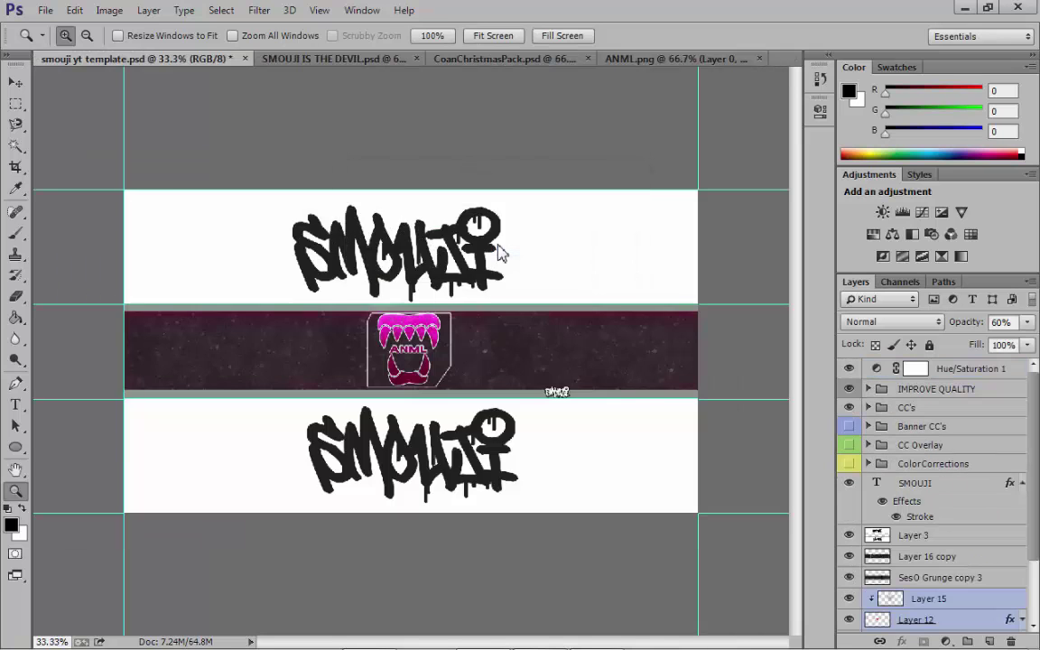
Open Entitys GFX Pack 2.psd from the graphics folder.
key(ctrl+o)
drag(365, 121, 367, 239)
double_click(261, 236)
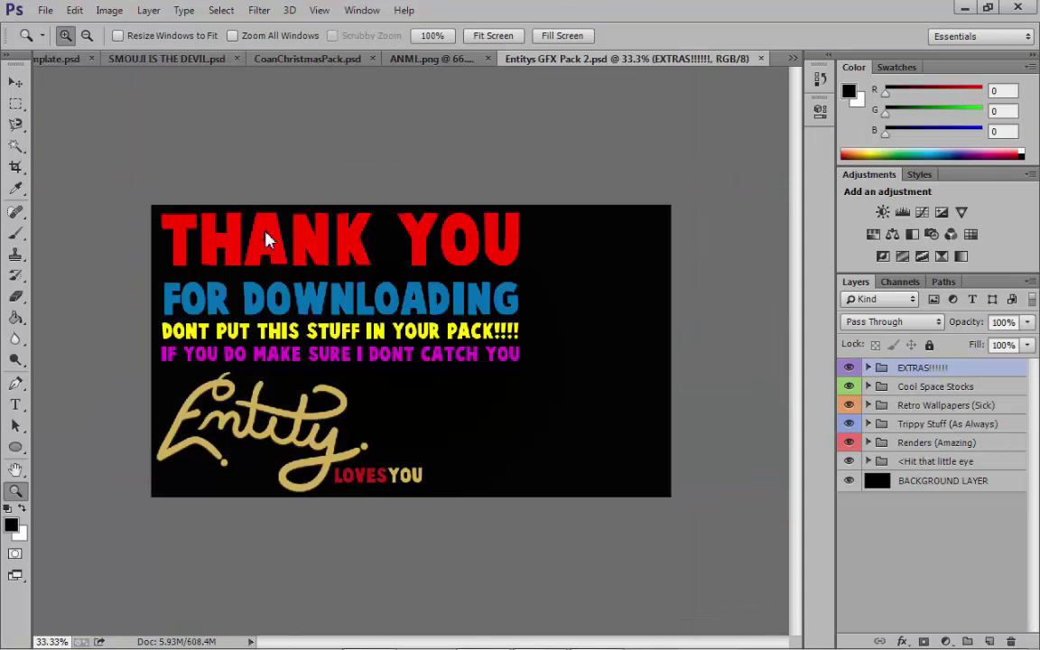
Copy the dog trip artwork from the Trippy Stuff group into the Smouji template and position it over the banner strip.
key(v)
click(868, 424)
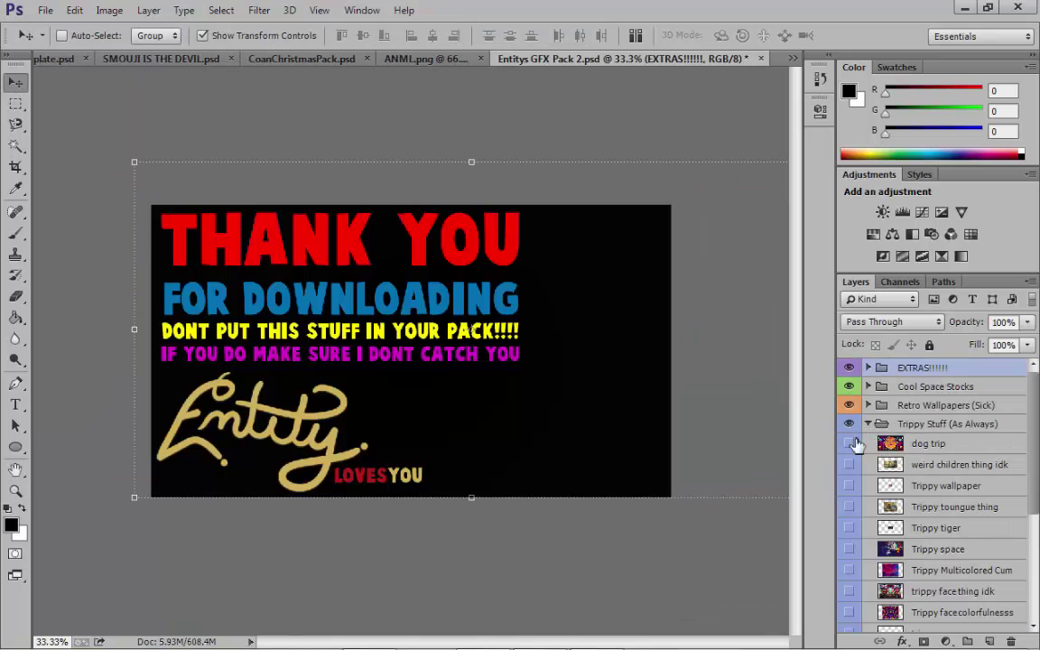
click(850, 443)
click(949, 447)
drag(322, 324, 290, 403)
click(769, 132)
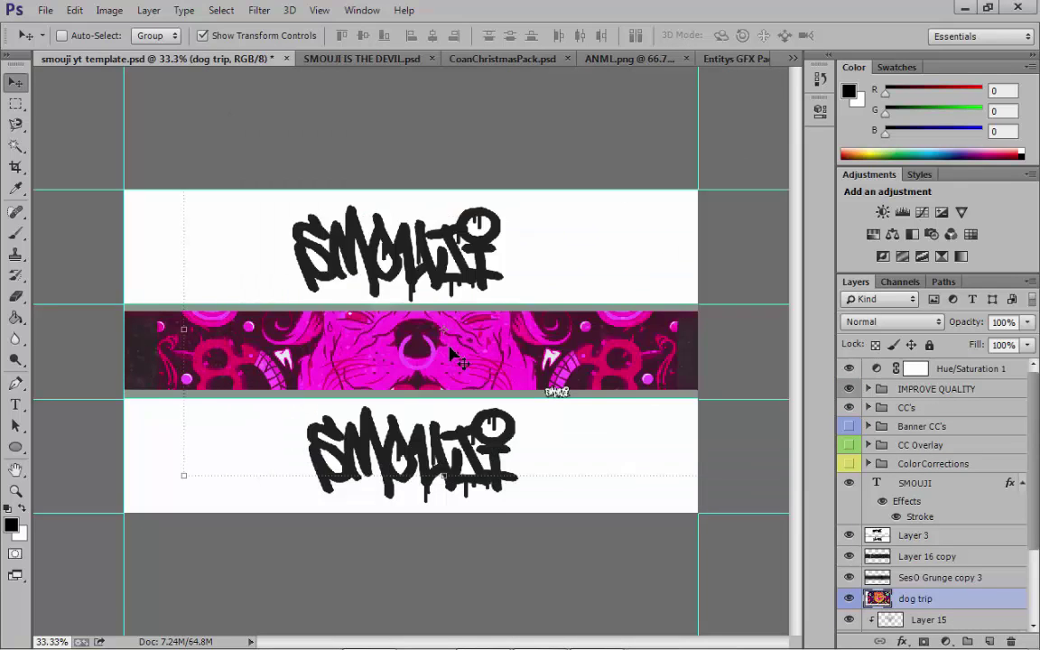
drag(374, 413, 442, 400)
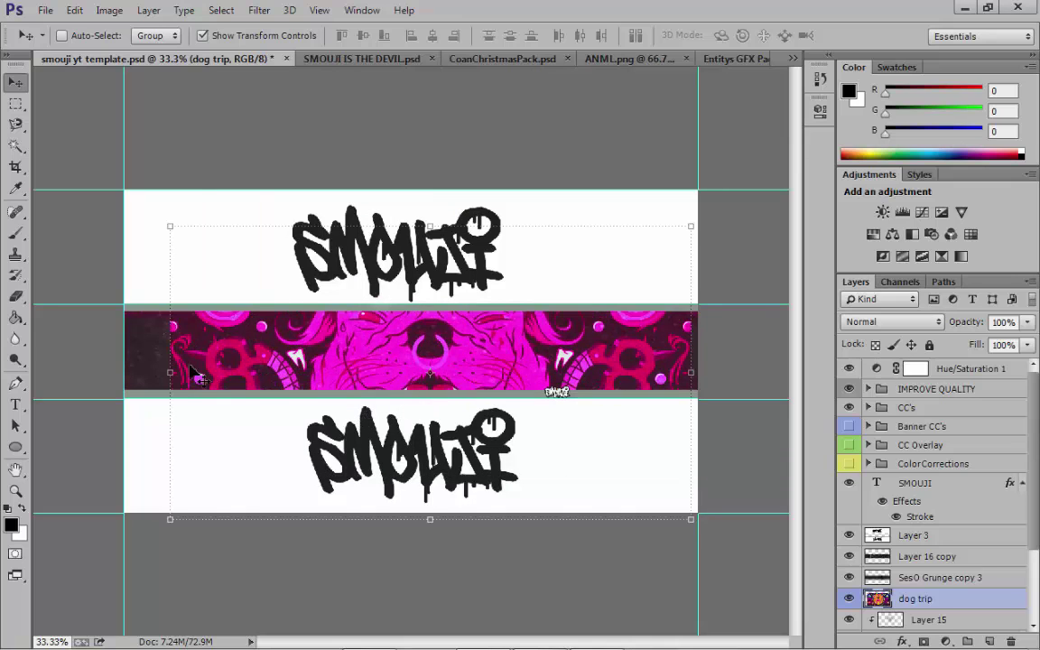
Stretch the dog trip artwork across the full banner width and move its layer below the boxed logo layers.
drag(170, 372, 124, 372)
drag(691, 372, 697, 372)
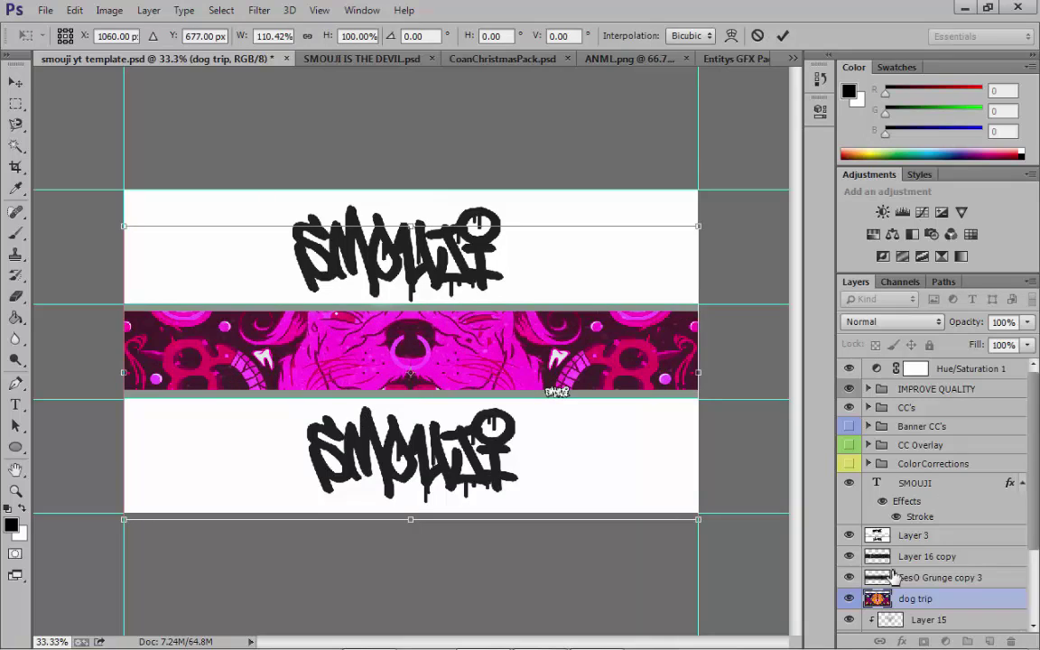
key(Return)
drag(903, 598, 916, 573)
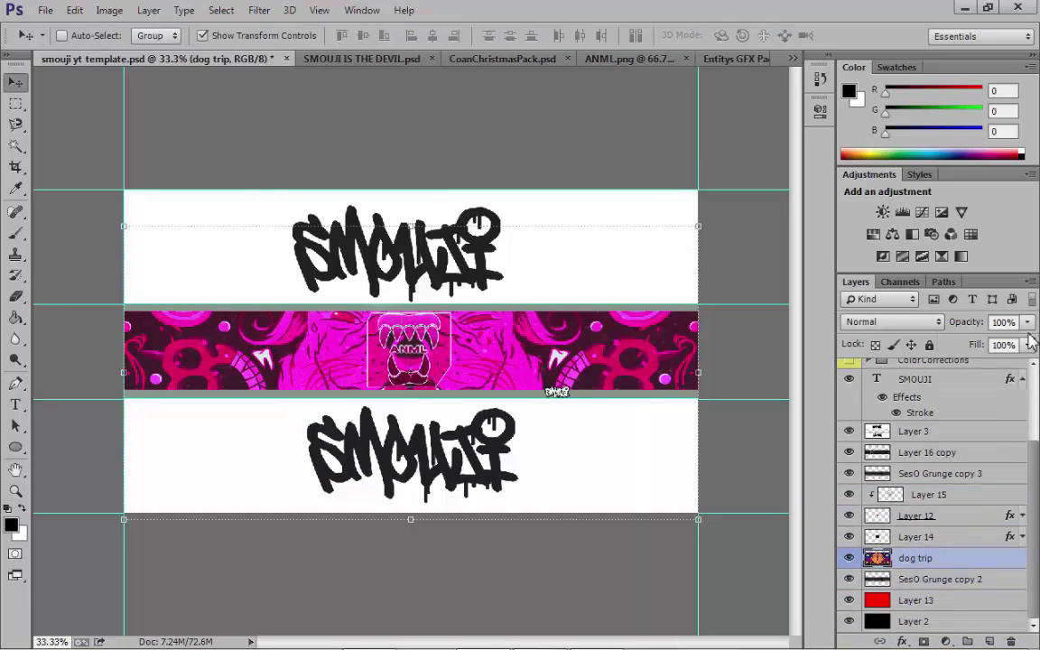
Set the dog trip layer's opacity to 19% and the IMPROVE QUALITY group's opacity to 81%.
drag(1027, 323, 958, 349)
drag(1032, 470, 1033, 401)
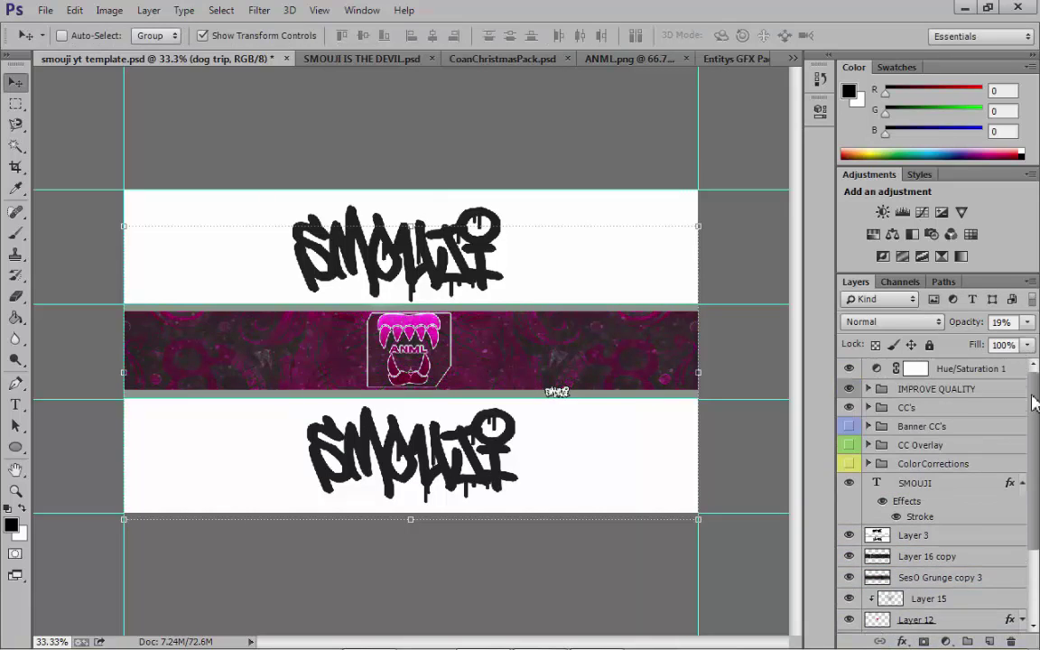
click(939, 389)
drag(1030, 322, 1009, 340)
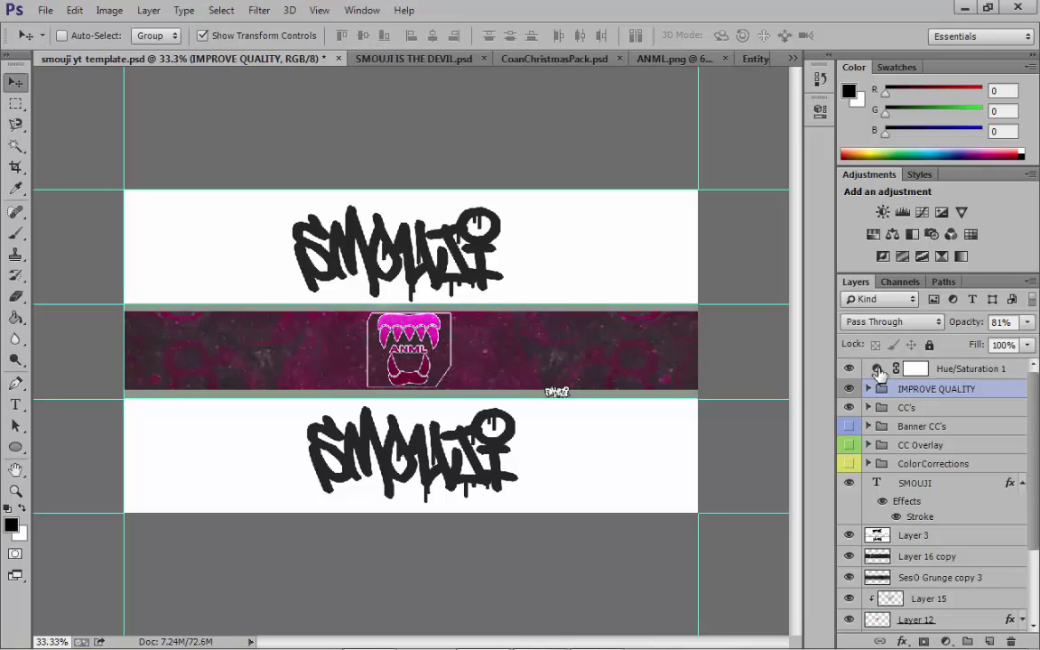
Shift the hue of the Hue/Saturation 1 adjustment from magenta to a teal green.
double_click(877, 370)
drag(744, 217, 637, 218)
click(773, 102)
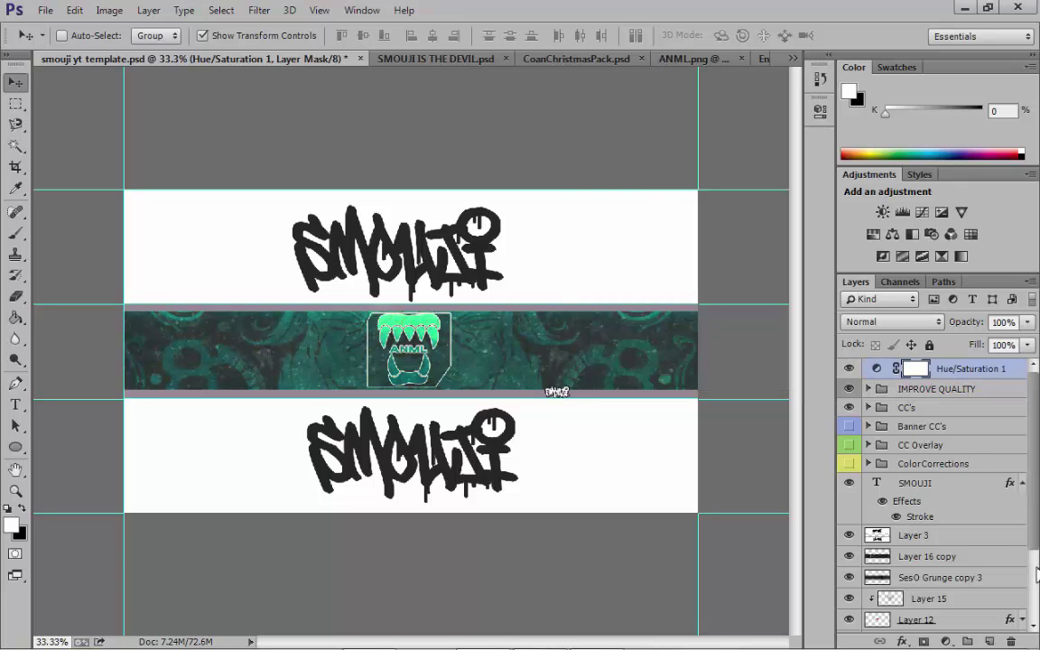
Set the dog trip layer to Screen blending with 36% opacity.
scroll(1037, 574, down, 3)
click(929, 560)
click(892, 321)
click(876, 160)
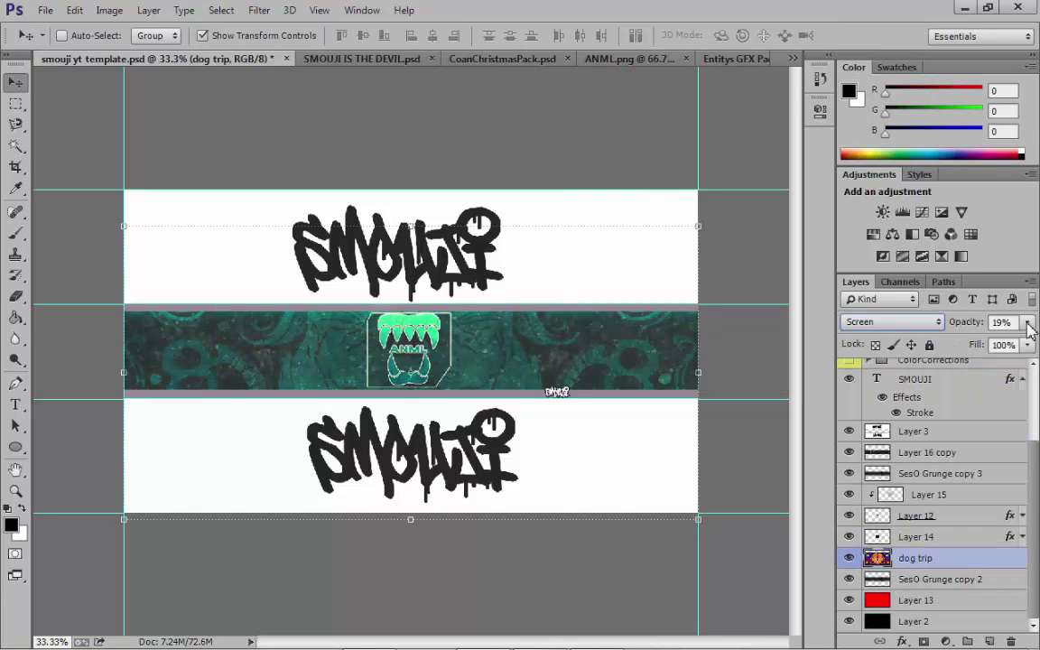
drag(1027, 322, 982, 348)
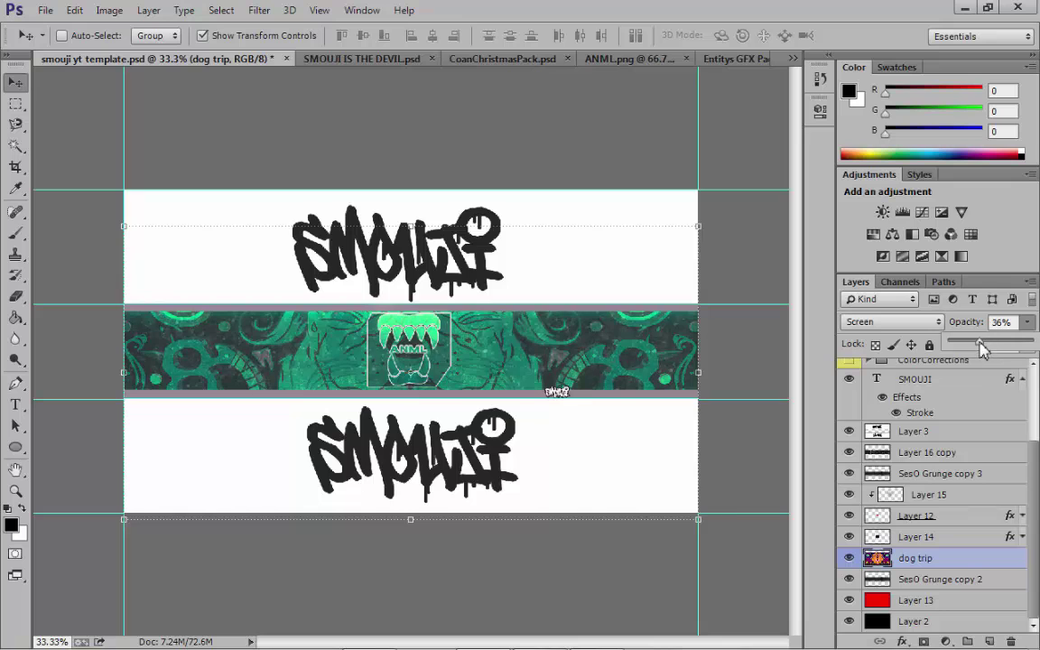
Compare the banner without My Fav and with the For Youtube BG's and Multi-Colour corrections in the CC's group.
drag(1036, 476, 1035, 397)
click(869, 389)
click(868, 389)
click(869, 408)
click(849, 594)
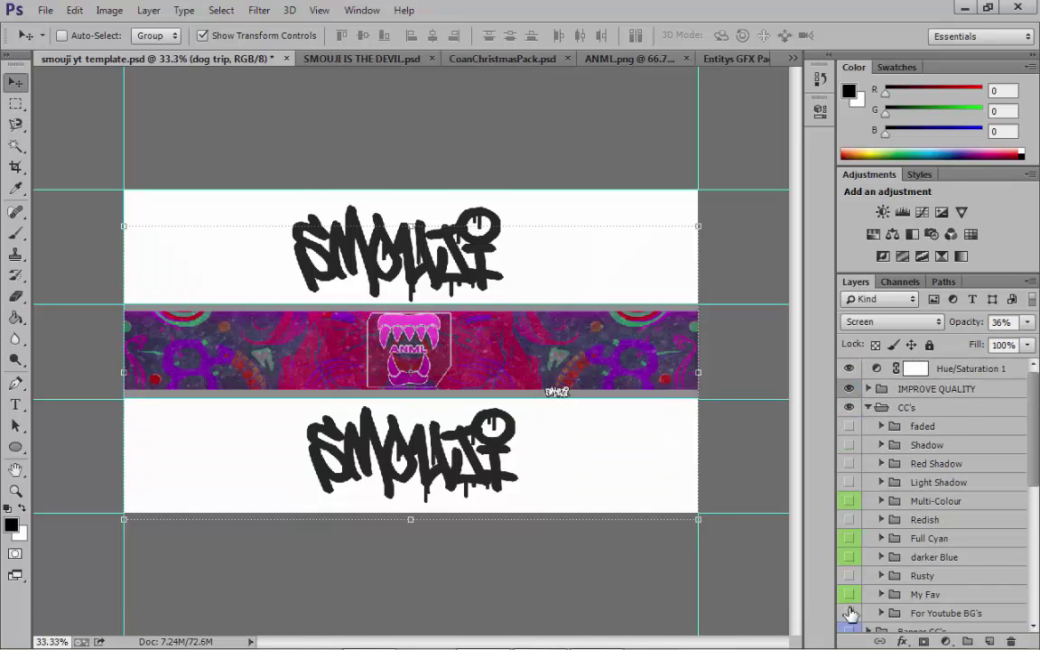
click(850, 613)
click(850, 614)
click(848, 502)
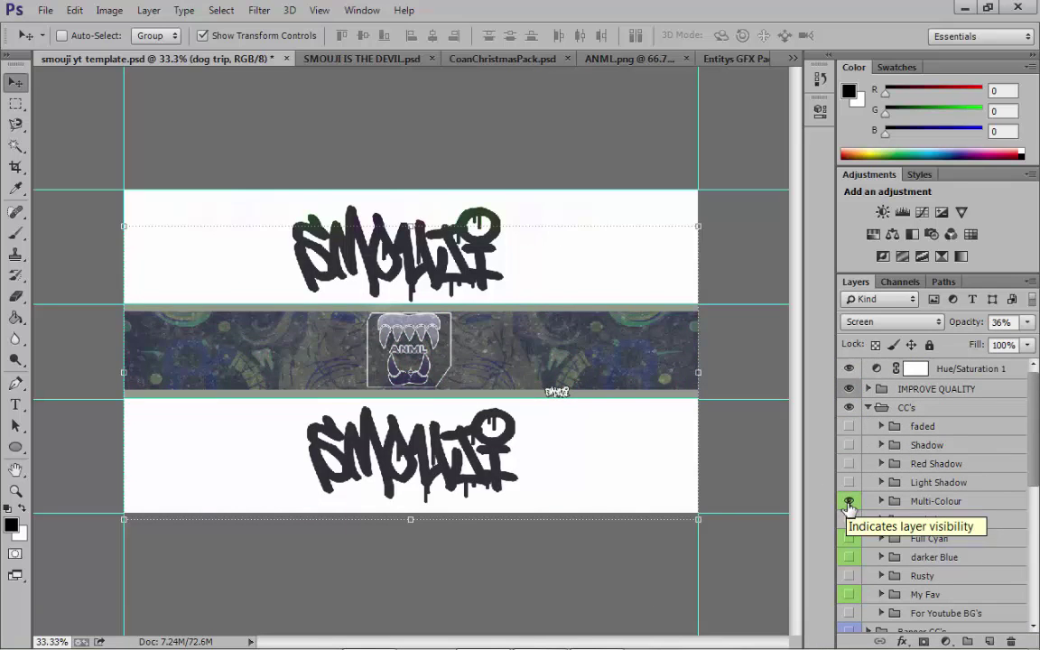
click(848, 501)
Preview the faded, Shadow, Red Shadow, Light Shadow and Multi-Colour corrections on the banner.
click(849, 425)
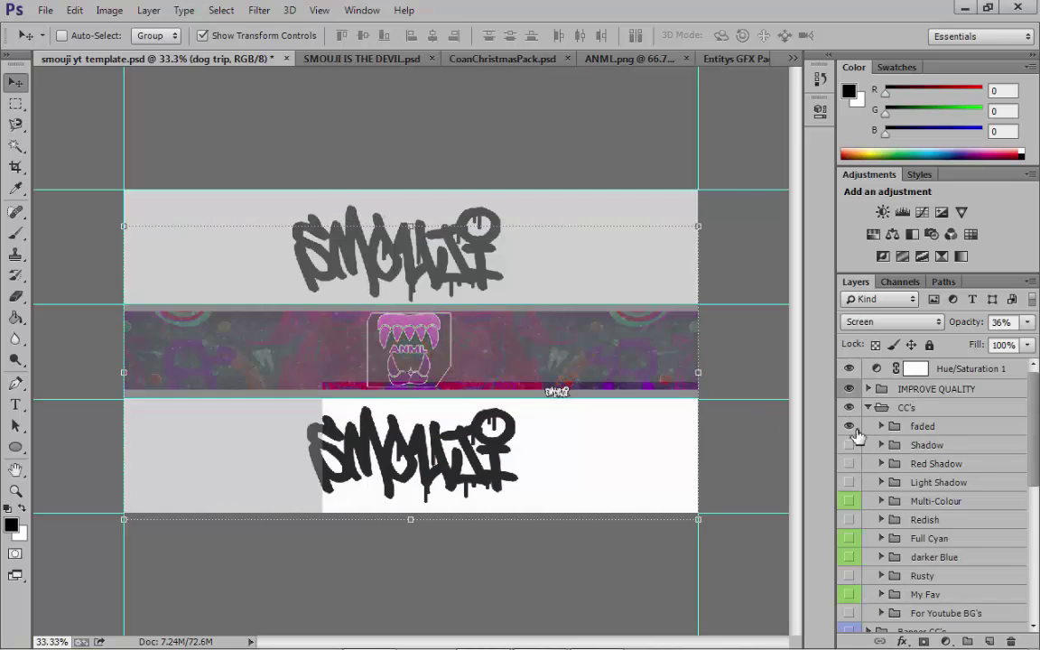
click(851, 429)
click(849, 447)
click(849, 447)
click(848, 464)
click(849, 464)
mouse_move(1035, 455)
mouse_down()
mouse_move(1037, 506)
mouse_move(1036, 455)
mouse_up()
click(850, 501)
click(850, 501)
click(850, 482)
click(868, 408)
Hide the CC's group and preview the ColorCorrections group and its individual corrections, then hide it again.
click(850, 408)
click(850, 463)
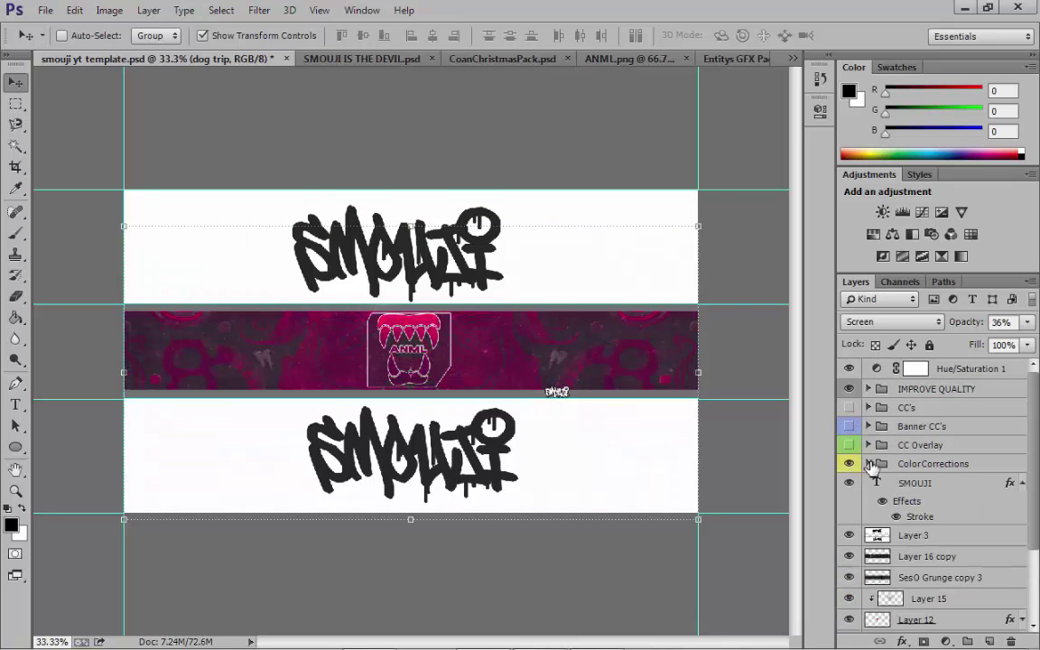
click(868, 463)
click(849, 519)
click(849, 501)
click(849, 501)
click(849, 483)
click(850, 483)
click(849, 464)
click(868, 464)
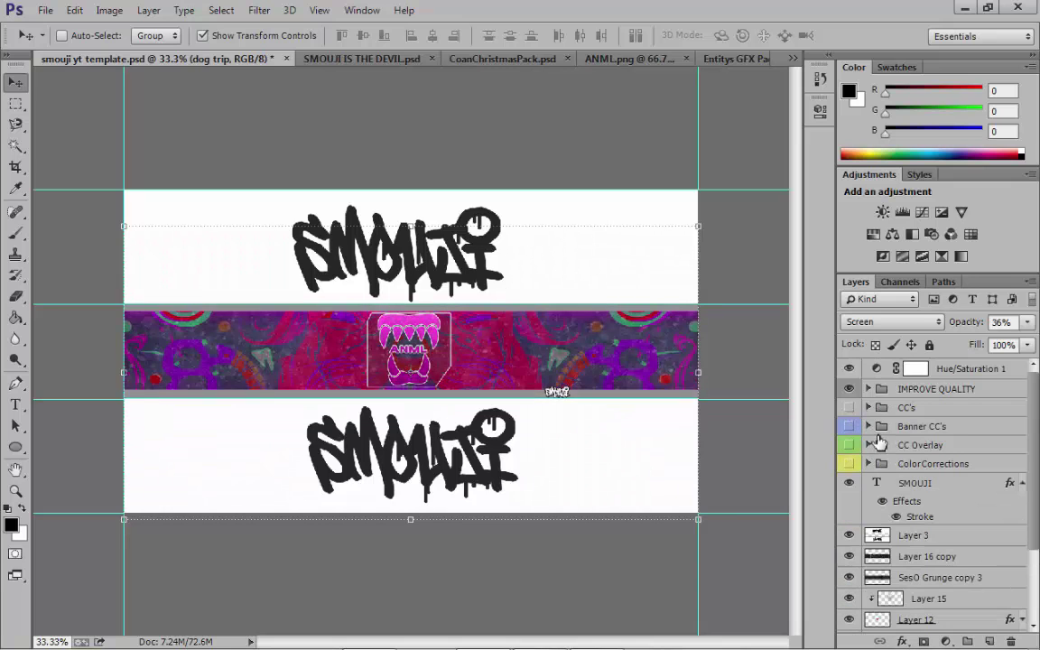
Show the CC Overlay group together with the CC's group.
click(849, 445)
scroll(926, 386, down, 1)
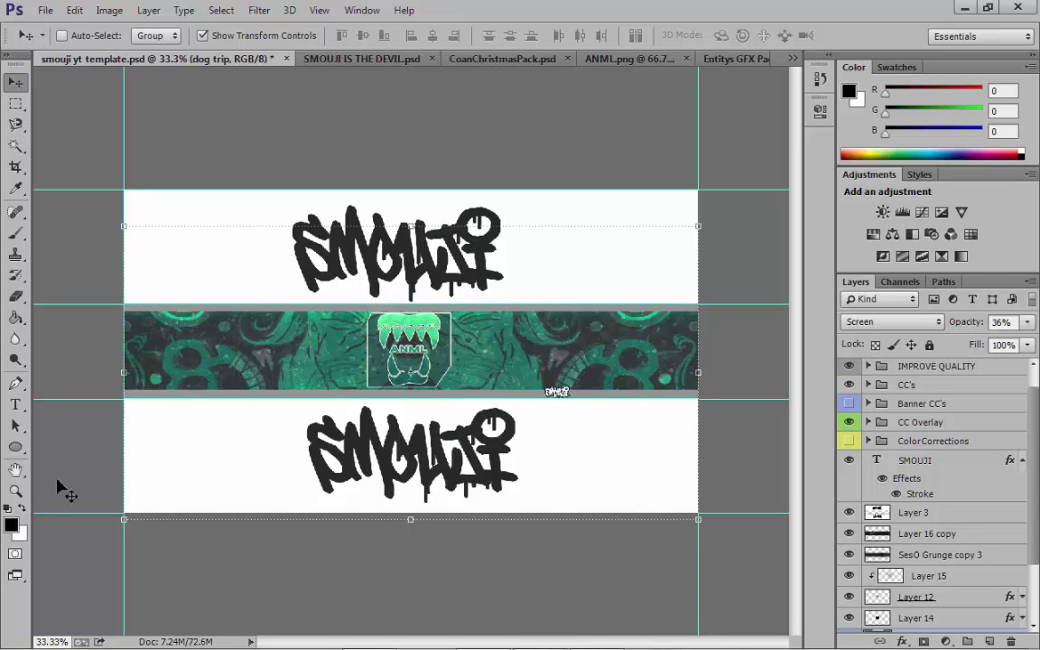
Add the text 666 on the strip beside the logo box in the urban calligraphy font.
click(15, 491)
click(400, 369)
click(15, 405)
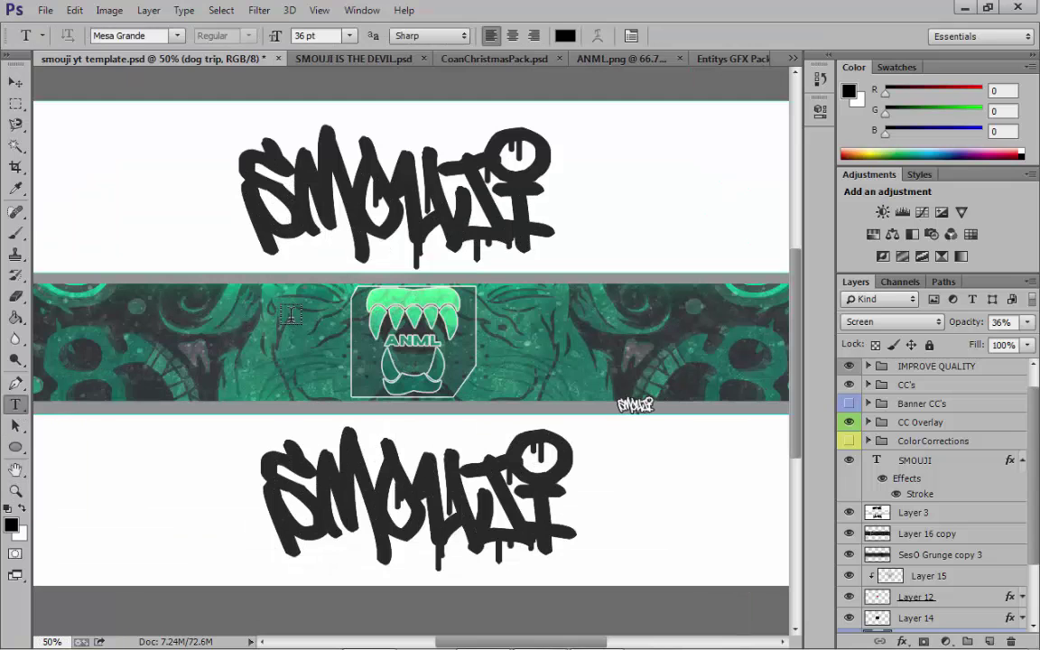
click(347, 306)
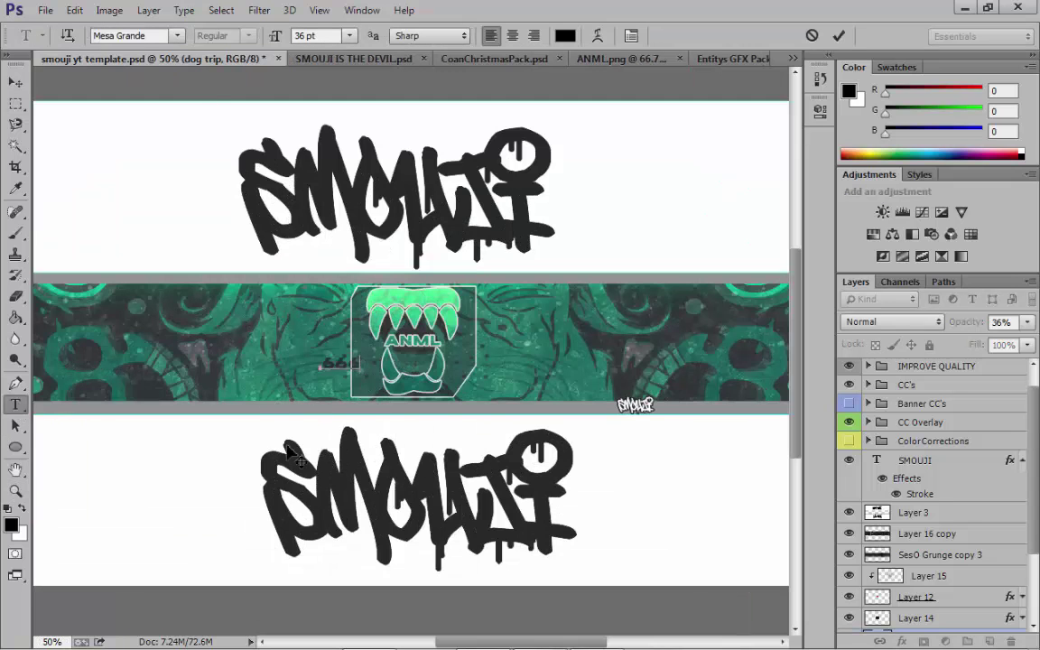
click(176, 36)
scroll(293, 77, up, 20)
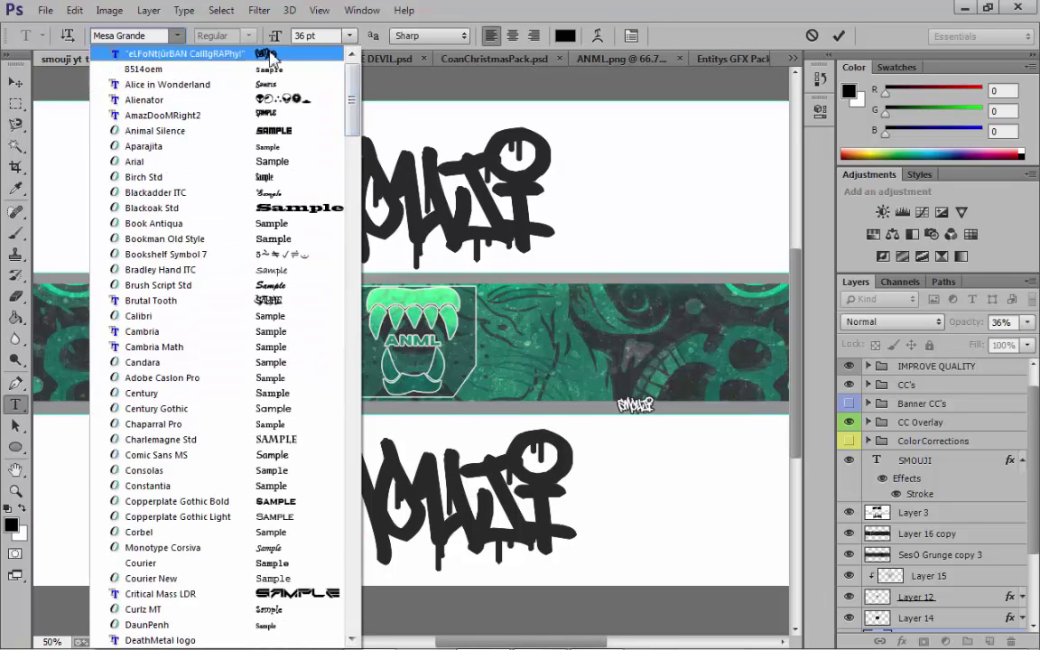
click(269, 53)
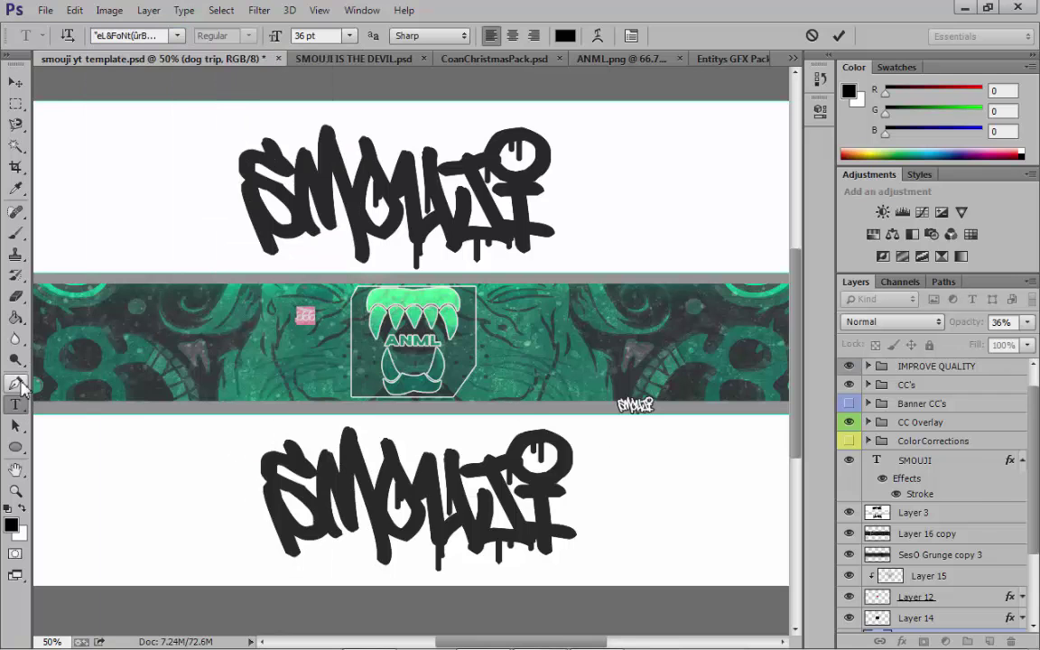
Add a light-coloured Stroke effect to the 666 text.
click(15, 82)
click(902, 641)
click(858, 468)
click(738, 251)
drag(562, 280, 513, 196)
click(885, 185)
click(1017, 109)
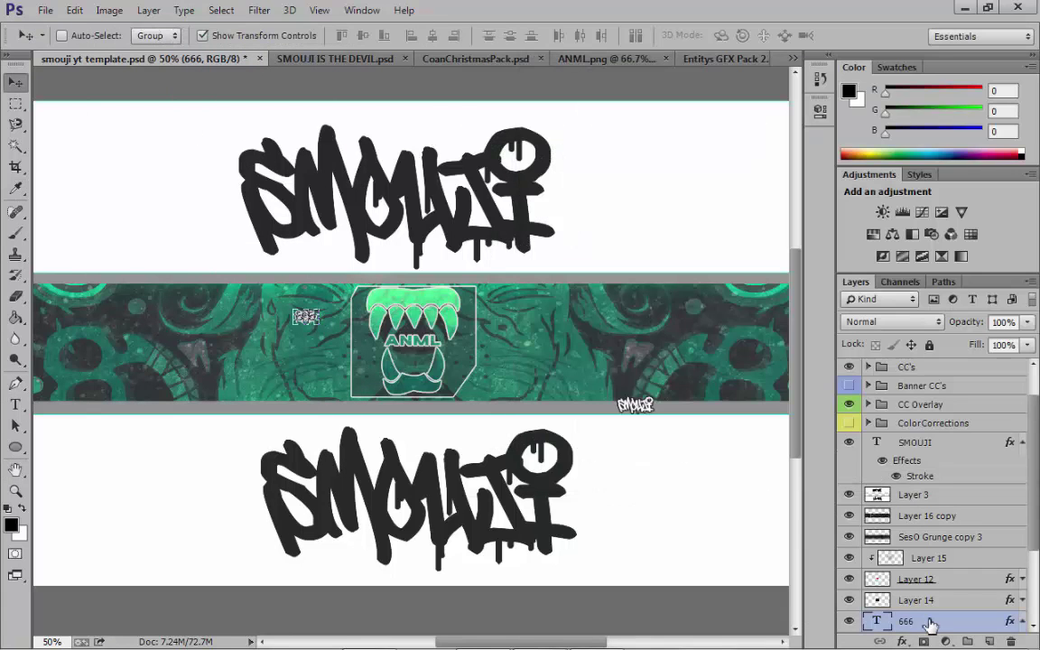
Stack the 666 text above Layer 15 and center it on the logo's upper gum at 47% opacity.
click(1023, 442)
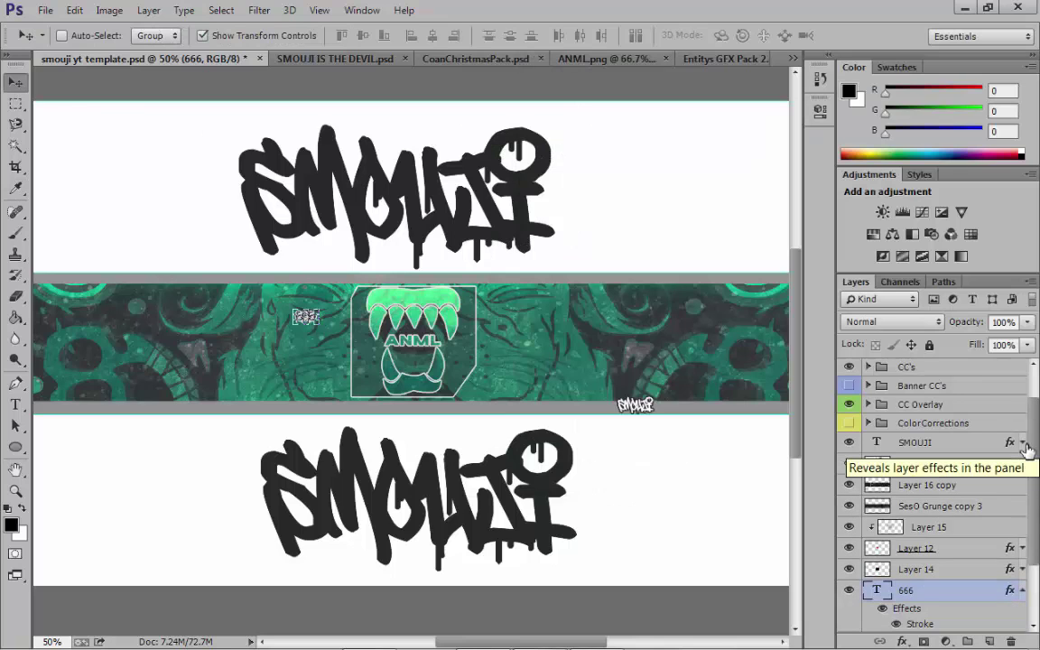
scroll(1027, 448, down, 3)
click(1023, 502)
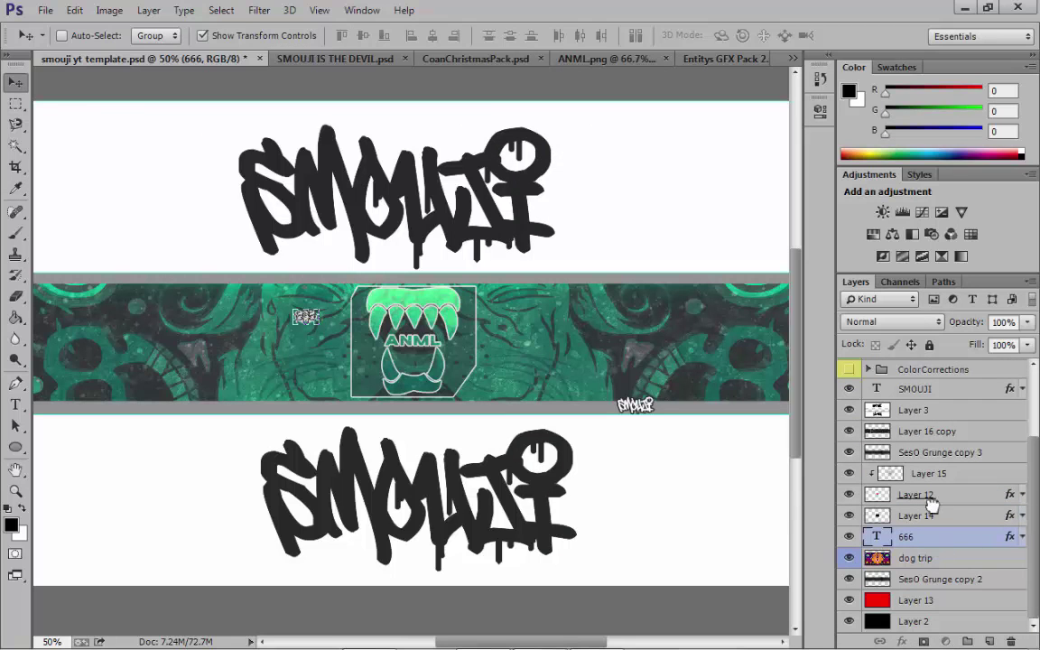
drag(928, 472, 929, 465)
drag(235, 541, 336, 522)
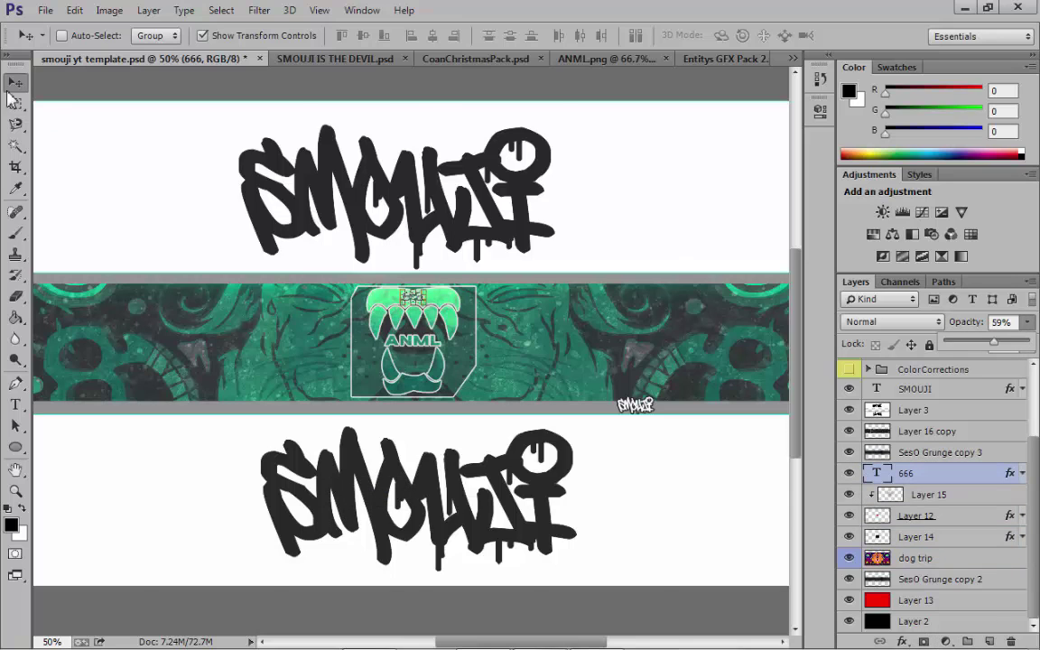
click(15, 166)
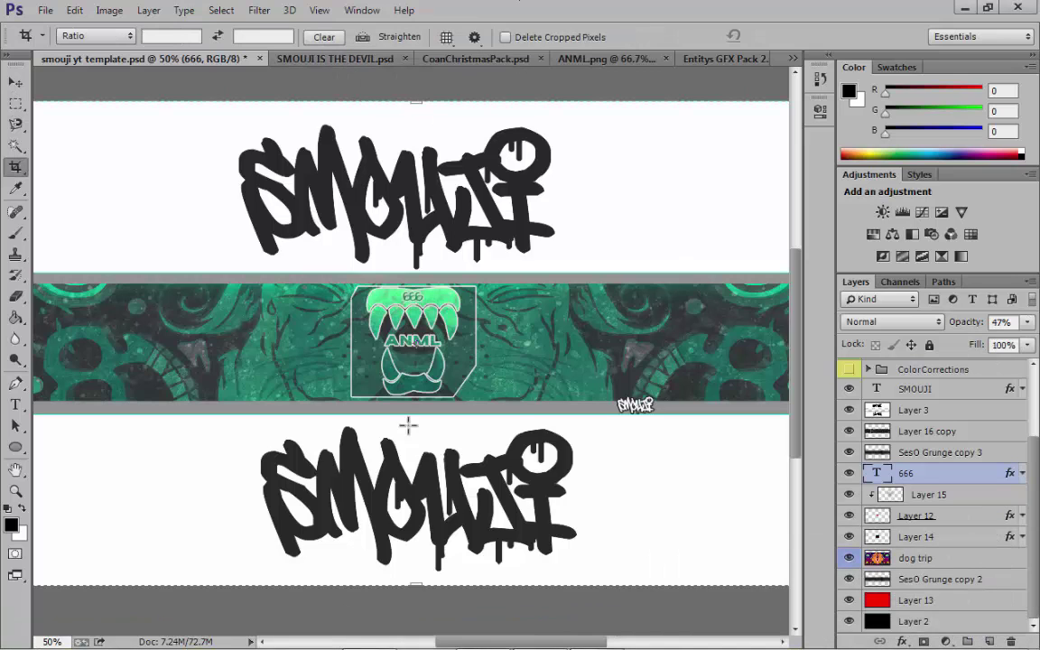
Lower the dog trip layer's opacity to make the background pattern fainter behind the logo.
click(923, 565)
click(1027, 322)
drag(980, 342, 957, 344)
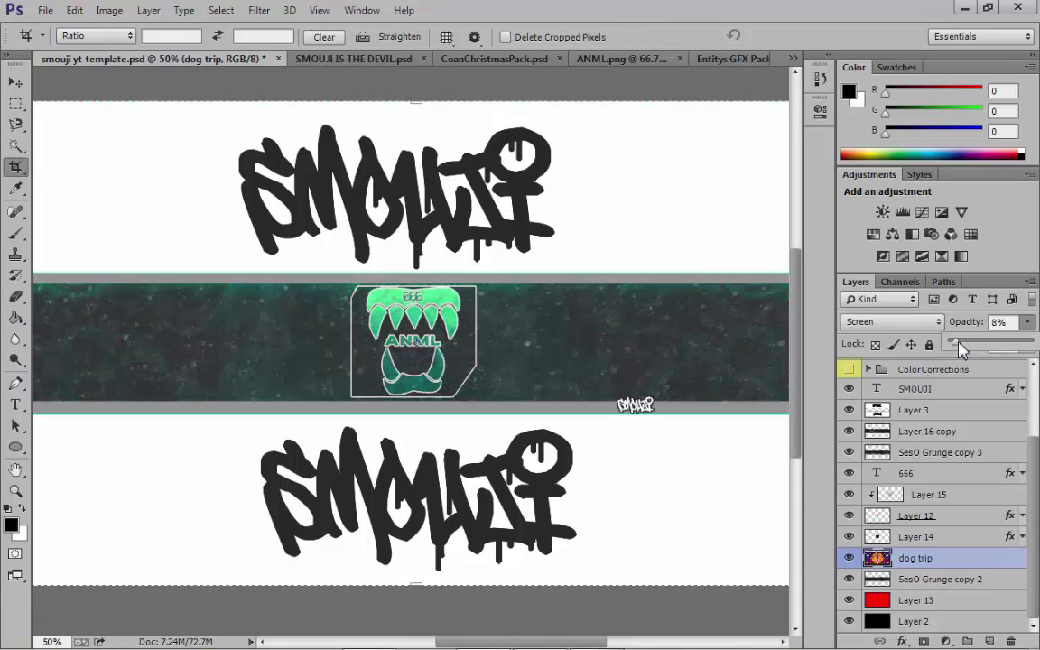
In Entitys GFX Pack 2.psd, look through the Trippy Stuff and Renders groups and hide the thank-you splash group.
click(733, 59)
drag(849, 368, 849, 521)
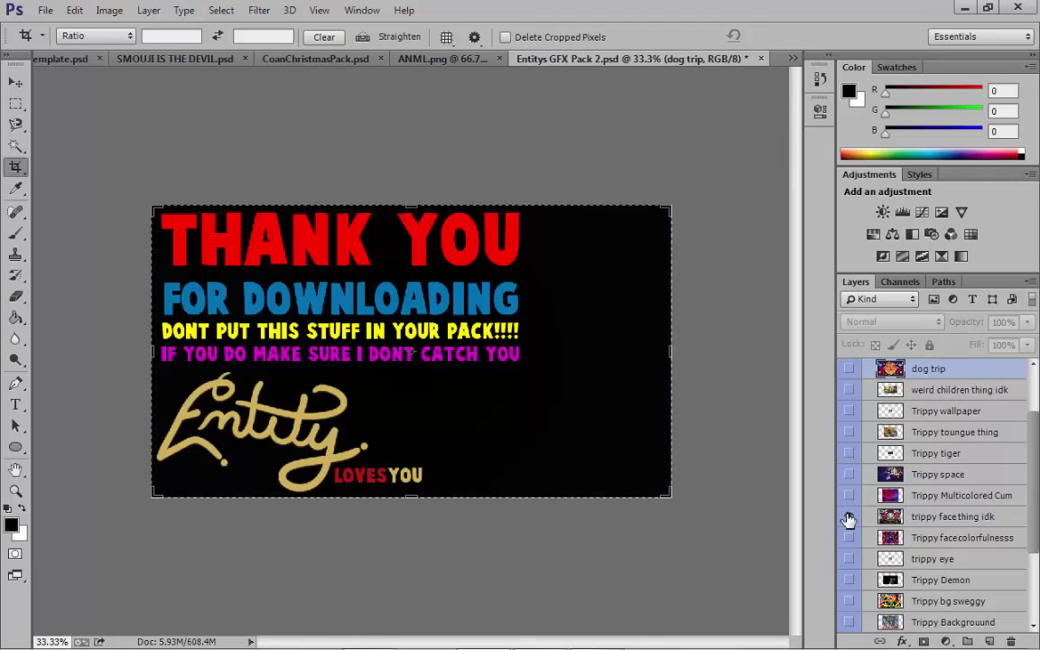
click(848, 518)
drag(1034, 441, 1036, 389)
click(867, 424)
click(868, 442)
click(868, 442)
click(849, 461)
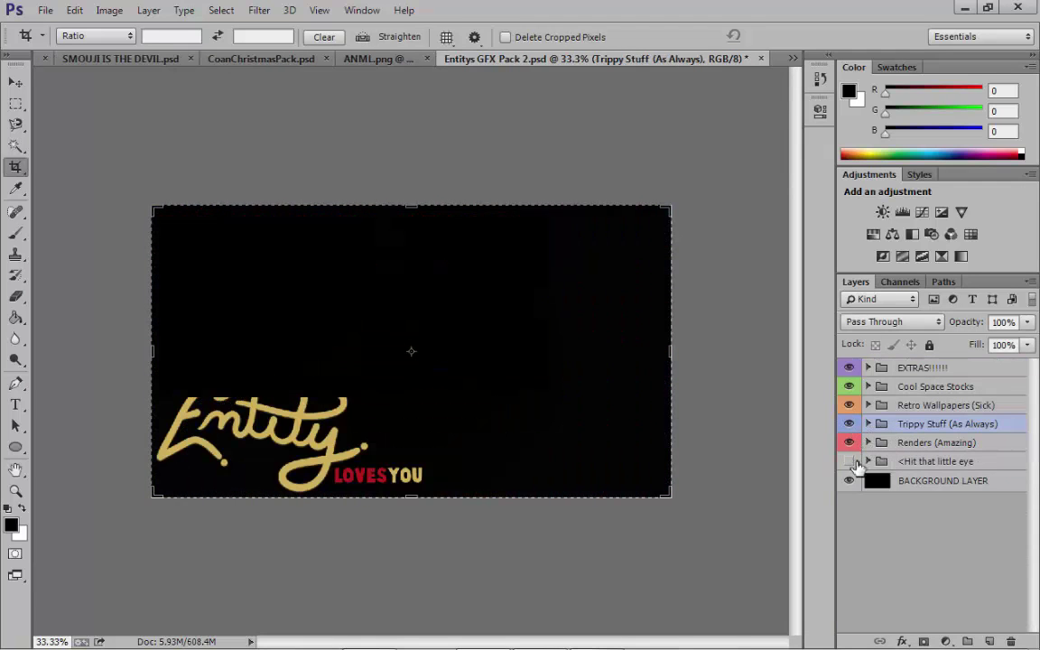
Preview the lights, textures and wallpaper in the EXTRAS group of the Entity pack.
click(867, 367)
click(850, 451)
click(850, 473)
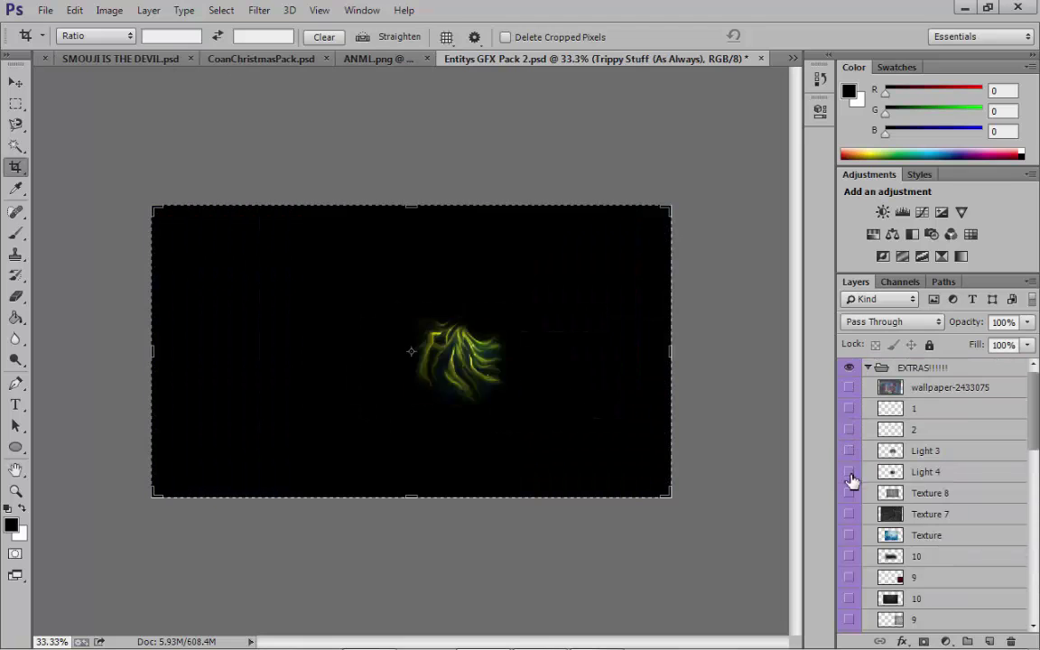
click(849, 474)
double_click(849, 494)
double_click(850, 556)
click(850, 579)
click(850, 578)
double_click(849, 388)
Show layer 1 of the EXTRAS group and copy its tech pattern into the Smouji template.
click(849, 409)
click(910, 409)
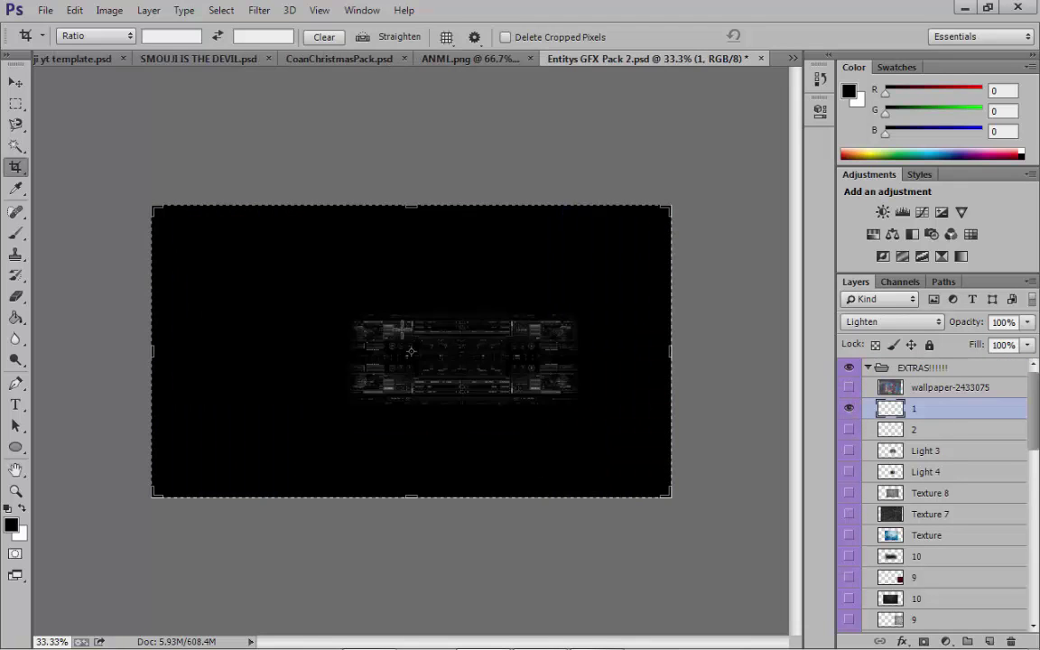
key(v)
drag(404, 370, 298, 399)
Copy the Old Layout Light layer from the Lights group of SMOUJI IS THE DEVIL.psd into the Smouji template.
click(324, 58)
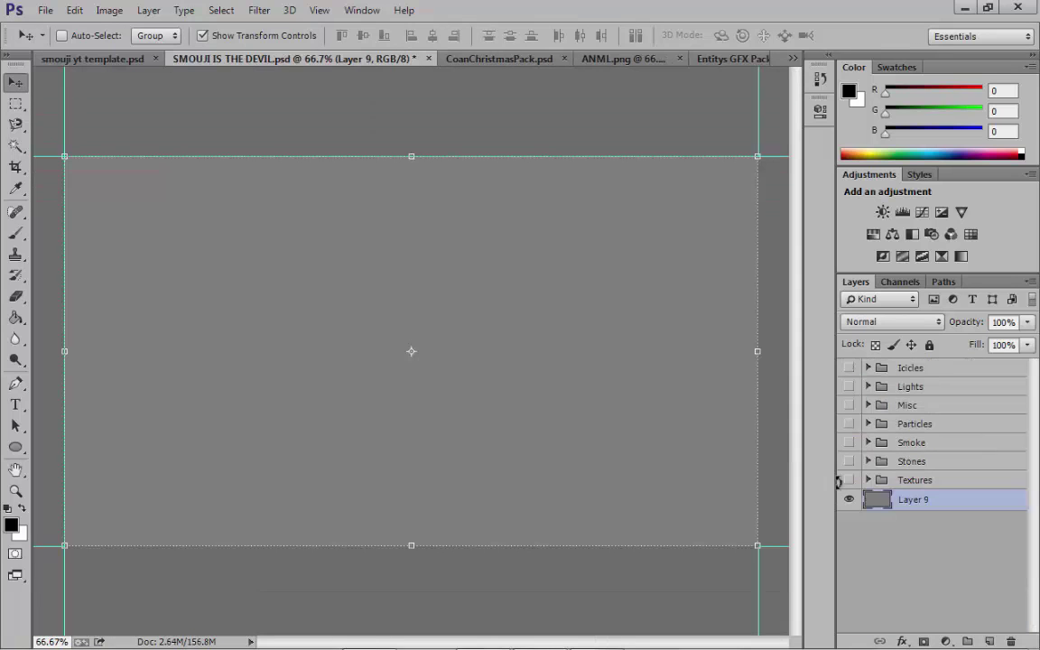
click(867, 387)
click(912, 407)
drag(325, 225, 398, 317)
Move Old Layout Light above the 666 layer, position it over the logo, and set its opacity to 28%.
drag(930, 621, 923, 526)
drag(411, 352, 422, 352)
drag(968, 347, 1004, 345)
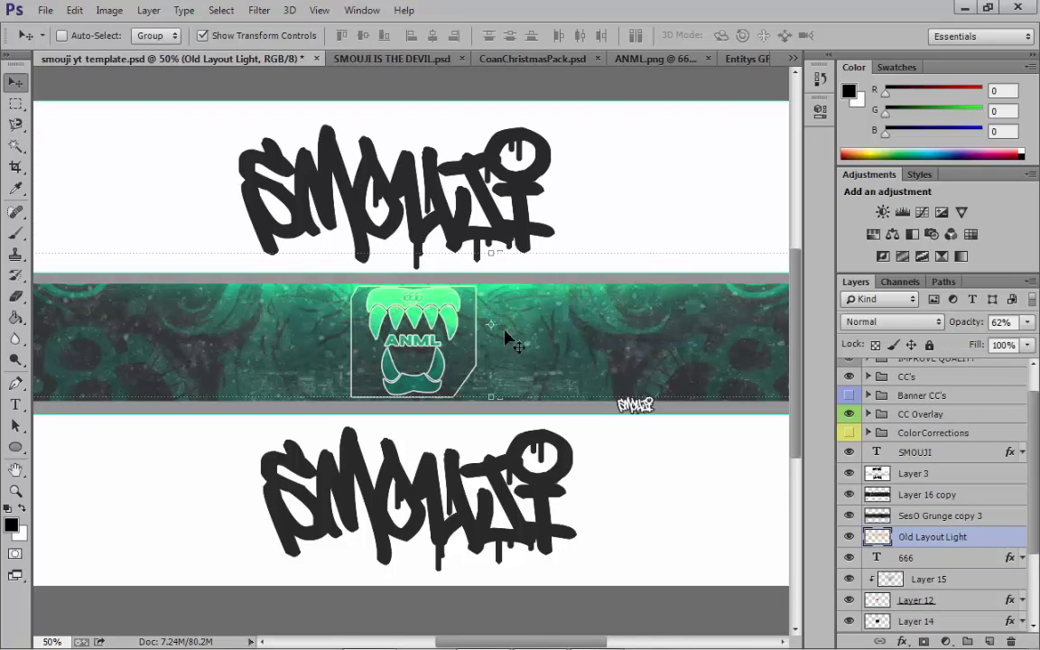
drag(505, 335, 440, 341)
drag(983, 348, 972, 349)
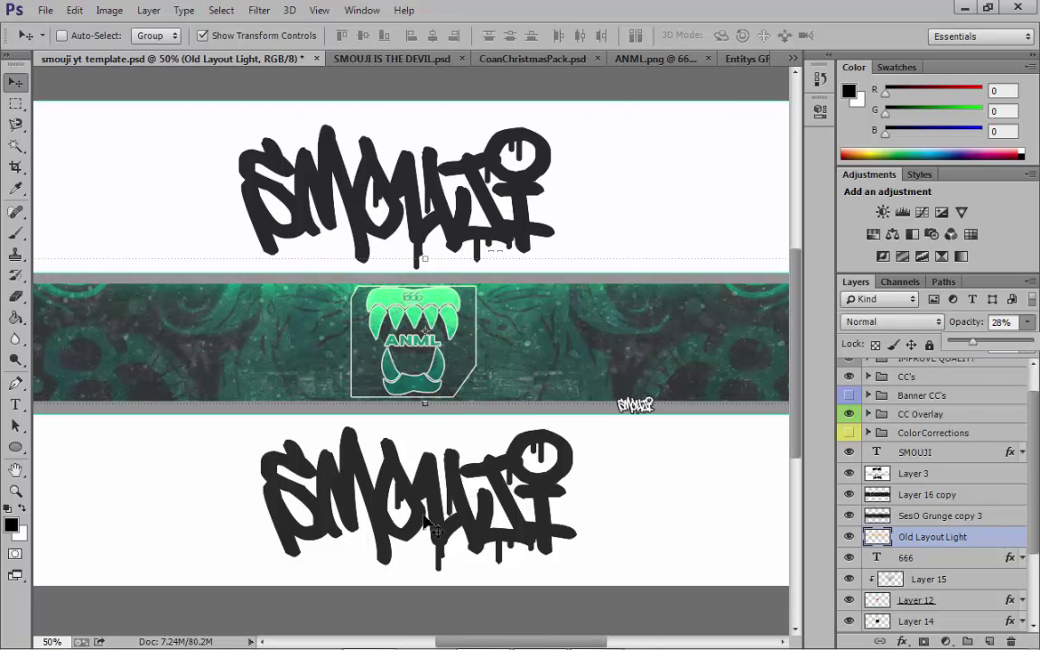
Lower the opacity of the layer 1 tech pattern to 73%.
drag(1031, 484, 1033, 544)
click(898, 544)
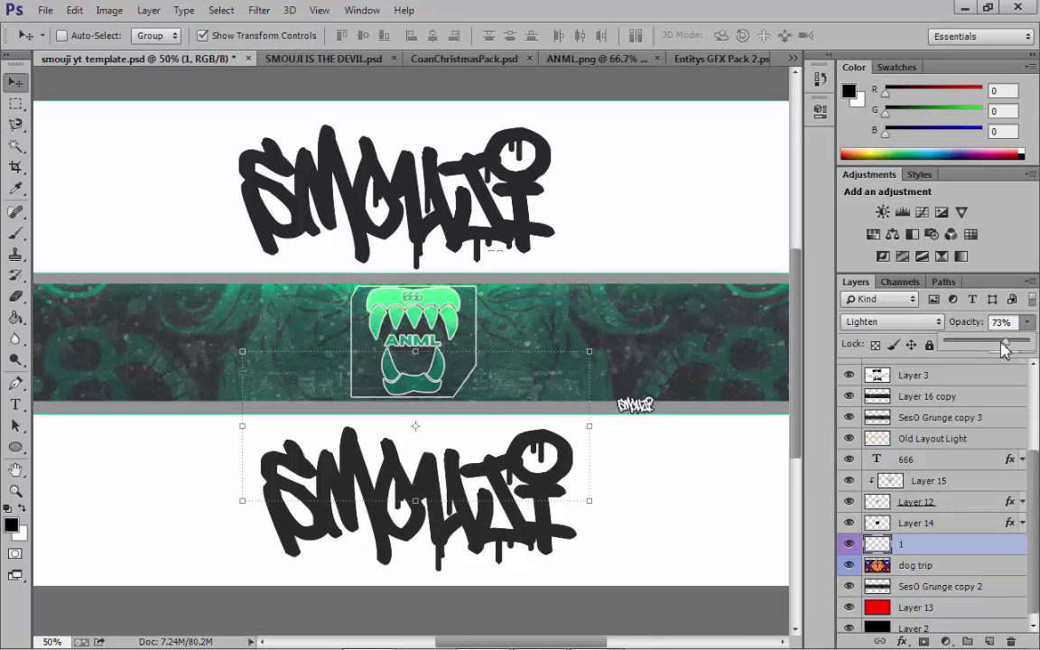